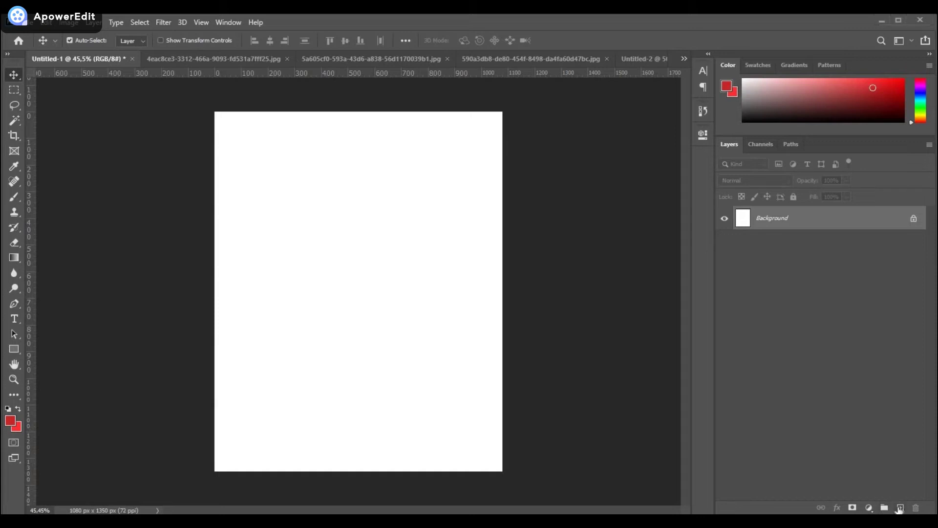
Add a new layer and fill it with light grey
{"action": "left_click", "coordinate": [899, 510]}
{"action": "left_click", "coordinate": [10, 420]}
{"action": "left_click", "coordinate": [867, 307]}
{"action": "key", "text": "alt+BackSpace"}
On another new layer, paint a 1300-px soft white glow in the canvas centre
{"action": "key", "text": "ctrl+shift+alt+n"}
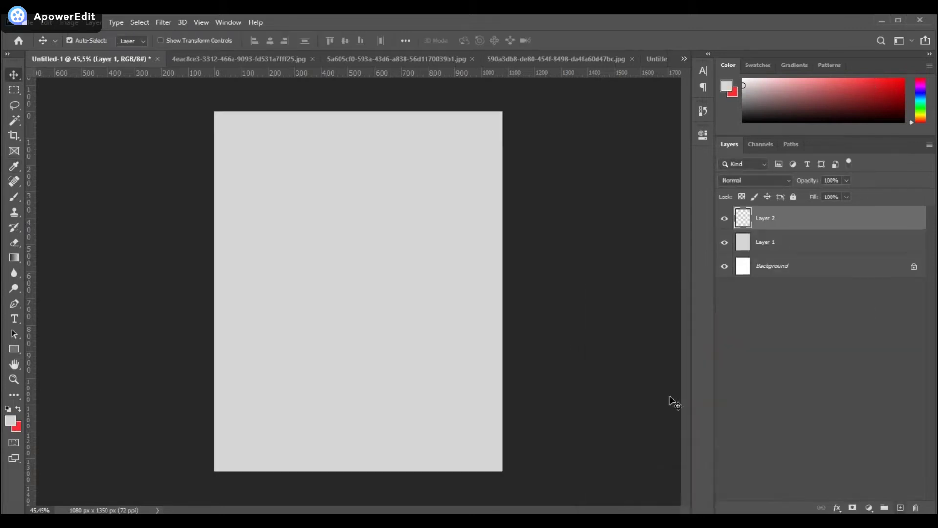
{"action": "key", "text": "b"}
{"action": "key", "text": "d"}
{"action": "key", "text": "x"}
{"action": "key", "text": "bracketright"}
{"action": "key", "text": "bracketright"}
{"action": "key", "text": "bracketright"}
{"action": "left_click", "coordinate": [357, 283]}
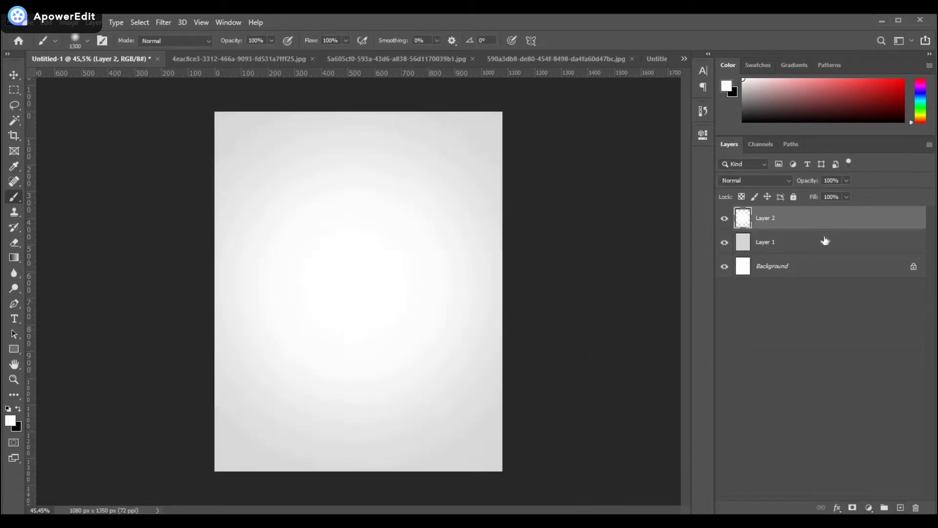
Select the grey Layer 1, fit the poster to the window, and switch documents
{"action": "left_click", "coordinate": [825, 240]}
{"action": "key", "text": "v"}
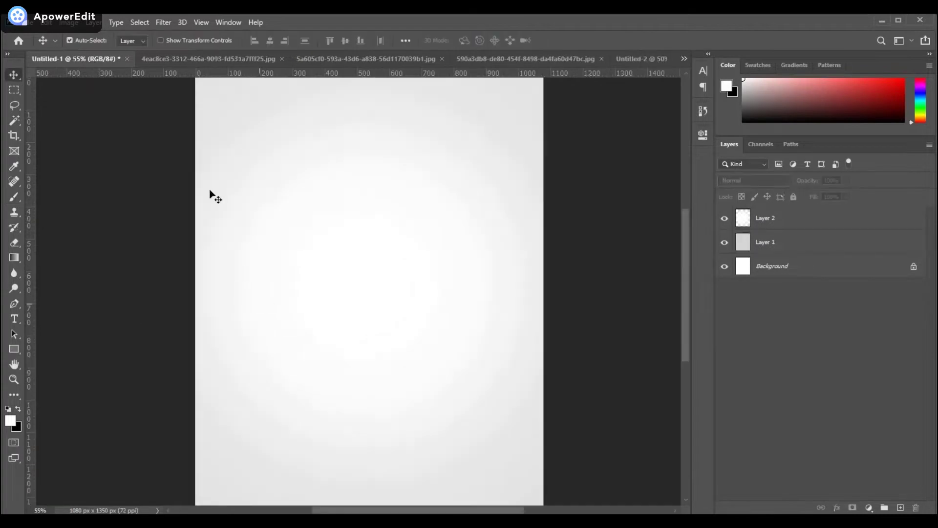
{"action": "left_click", "coordinate": [161, 59]}
In the player photo, start a Pen path along the shoulder, jaw and chin
{"action": "left_click", "coordinate": [543, 59]}
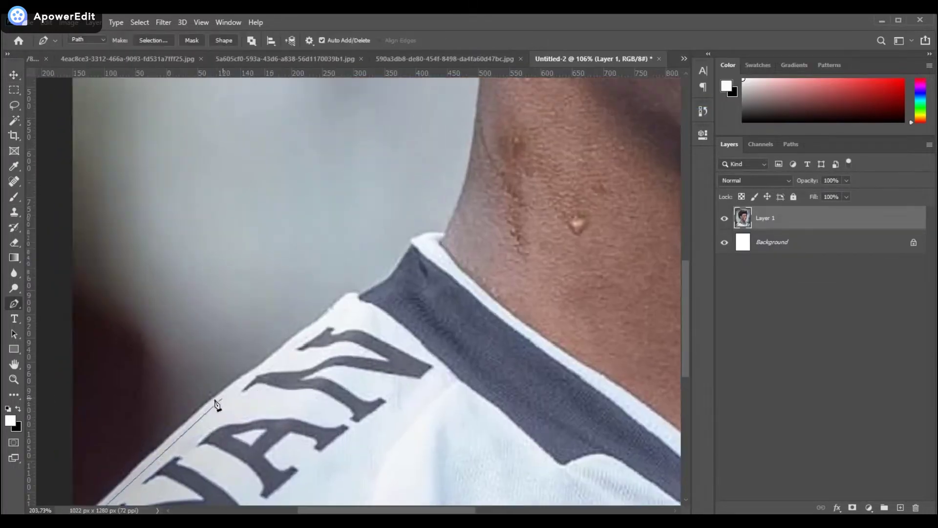
{"action": "left_click_drag", "start_coordinate": [214, 400], "coordinate": [262, 365]}
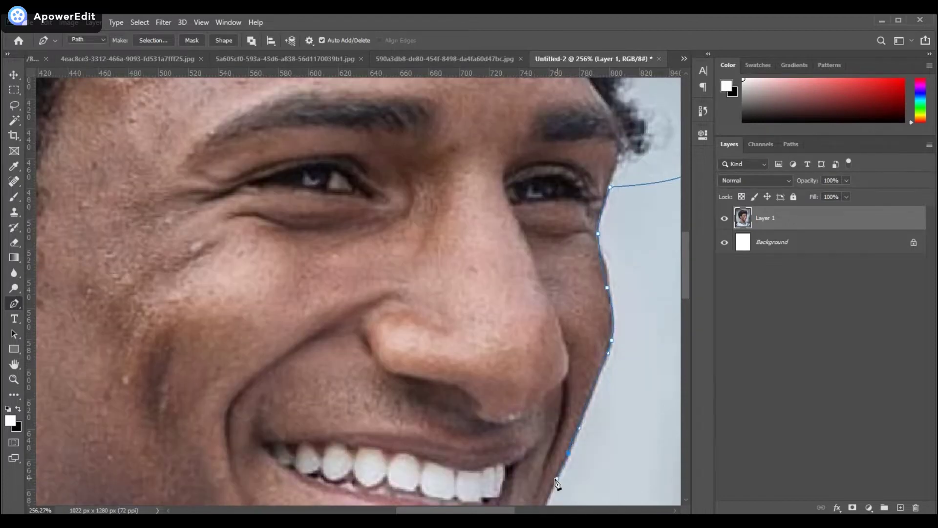
{"action": "scroll", "coordinate": [557, 484], "scroll_direction": "down", "scroll_amount": 3}
{"action": "left_click", "coordinate": [513, 444]}
{"action": "scroll", "coordinate": [493, 434], "scroll_direction": "down", "scroll_amount": 2}
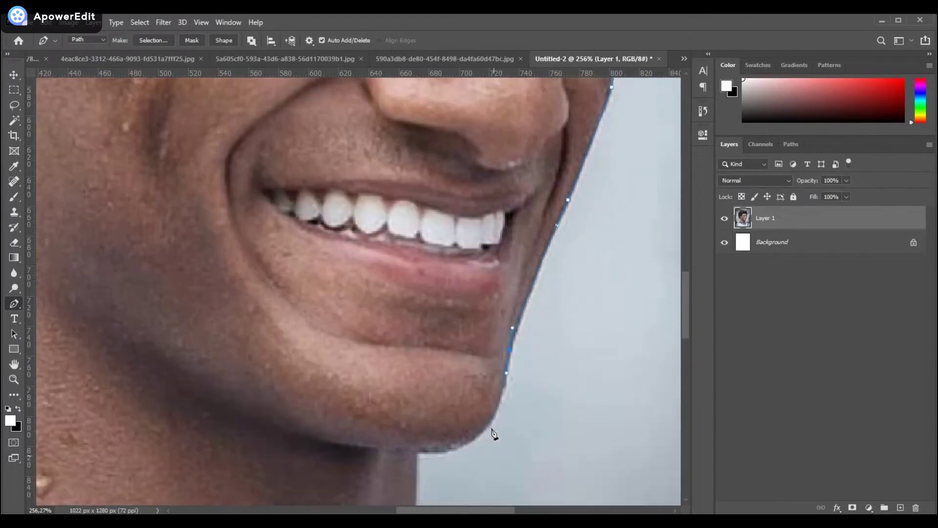
{"action": "left_click", "coordinate": [418, 453]}
Close the path around the shirt and copy the selected player to a new layer
{"action": "scroll", "coordinate": [418, 408], "scroll_direction": "down", "scroll_amount": 2}
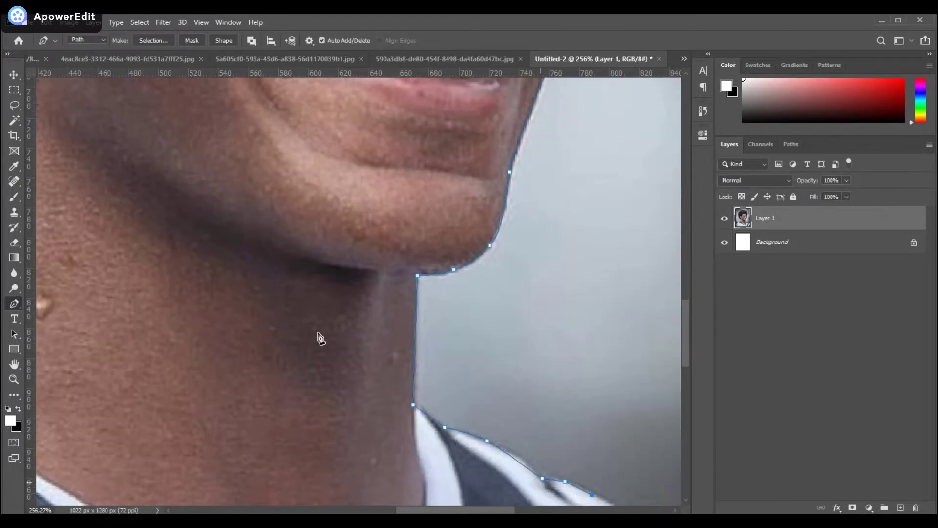
{"action": "scroll", "coordinate": [320, 339], "scroll_direction": "down", "scroll_amount": 3}
{"action": "left_click", "coordinate": [567, 364]}
{"action": "key", "text": "ctrl+0"}
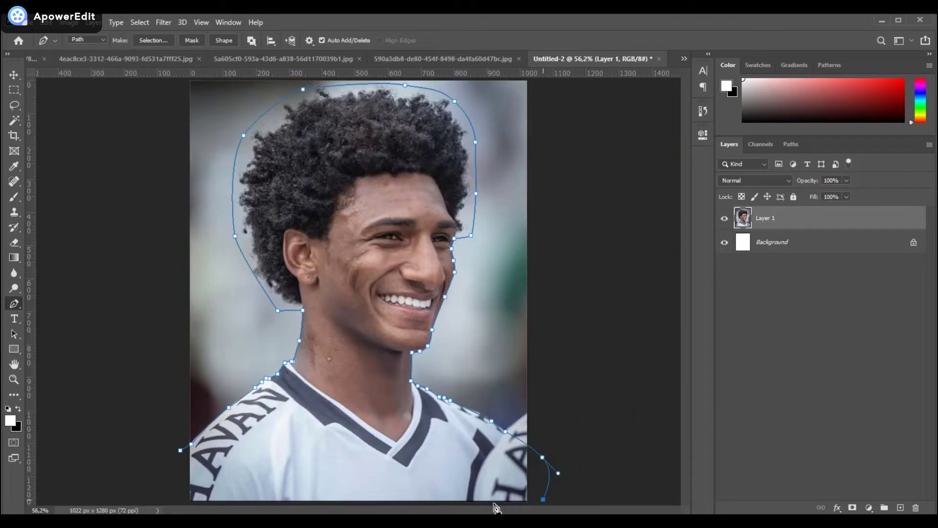
{"action": "left_click", "coordinate": [501, 498]}
{"action": "left_click", "coordinate": [181, 453]}
{"action": "key", "text": "ctrl+Return"}
{"action": "key", "text": "ctrl+j"}
Hide the original photo and refine the curly hair edges in Select and Mask
{"action": "left_click", "coordinate": [724, 241]}
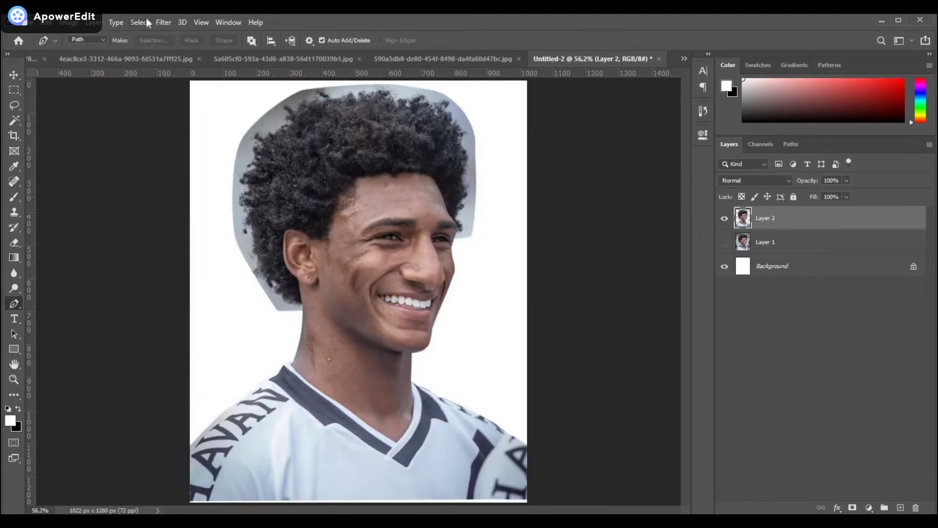
{"action": "left_click", "coordinate": [140, 22]}
{"action": "left_click", "coordinate": [161, 179]}
{"action": "scroll", "coordinate": [278, 145], "scroll_direction": "up", "scroll_amount": 2}
{"action": "key", "text": "v"}
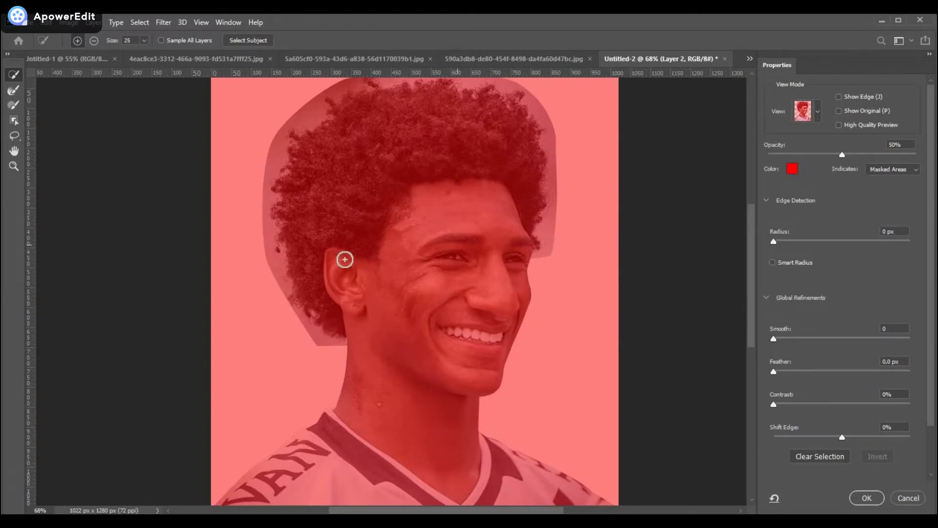
{"action": "key", "text": "bracketright"}
{"action": "key", "text": "bracketright"}
{"action": "left_click_drag", "start_coordinate": [306, 342], "coordinate": [342, 83]}
{"action": "scroll", "coordinate": [342, 83], "scroll_direction": "up", "scroll_amount": 2}
{"action": "mouse_move", "coordinate": [371, 146]}
{"action": "left_mouse_down"}
{"action": "mouse_move", "coordinate": [522, 179]}
{"action": "mouse_move", "coordinate": [555, 224]}
{"action": "mouse_move", "coordinate": [552, 293]}
{"action": "left_mouse_up"}
Output the refinement as a layer mask and clean it up with the Brush
{"action": "left_click", "coordinate": [867, 498]}
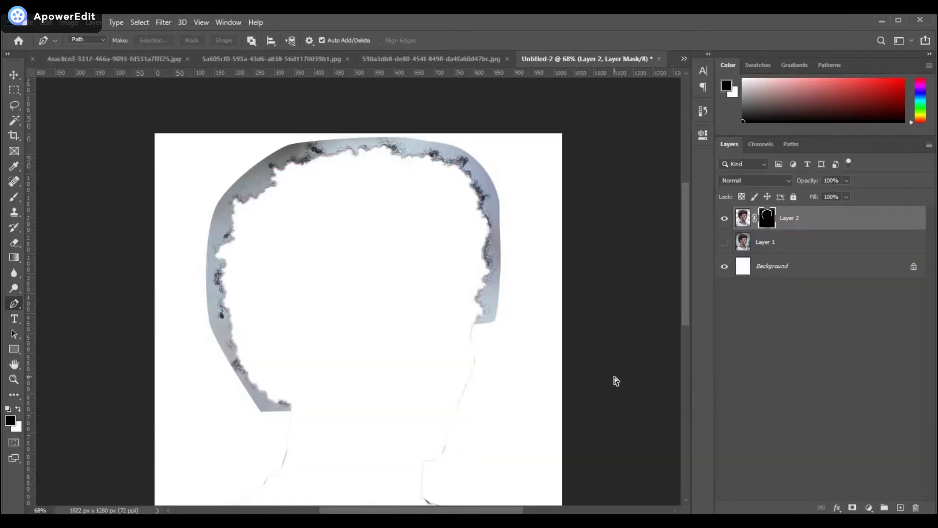
{"action": "left_click", "coordinate": [13, 197]}
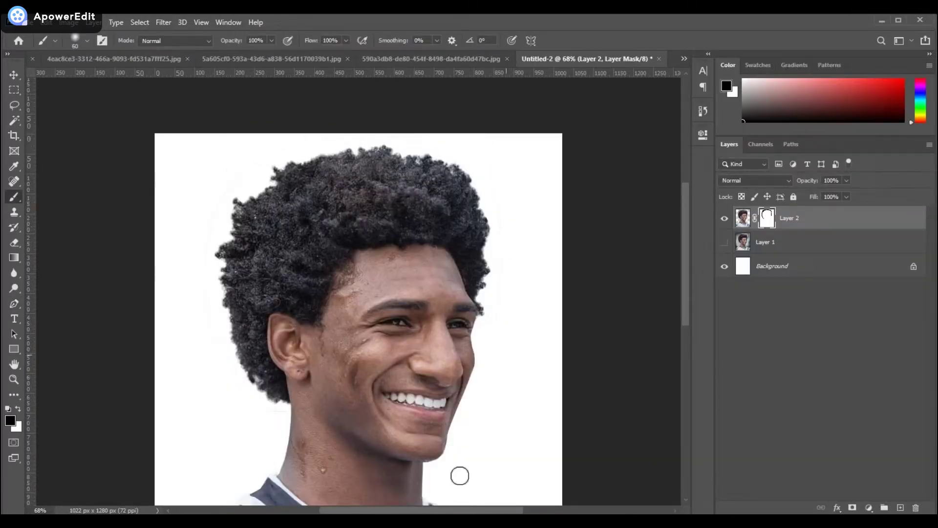
{"action": "scroll", "coordinate": [140, 327], "scroll_direction": "down", "scroll_amount": 3}
{"action": "scroll", "coordinate": [274, 373], "scroll_direction": "up", "scroll_amount": 1}
{"action": "scroll", "coordinate": [220, 334], "scroll_direction": "up", "scroll_amount": 1}
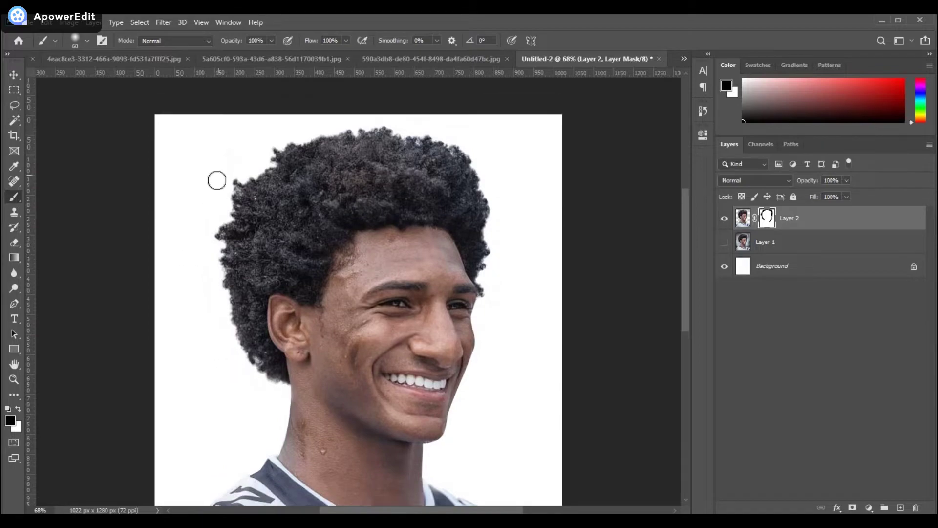
{"action": "scroll", "coordinate": [542, 268], "scroll_direction": "up", "scroll_amount": 3}
{"action": "scroll", "coordinate": [542, 268], "scroll_direction": "down", "scroll_amount": 3}
{"action": "scroll", "coordinate": [147, 261], "scroll_direction": "up", "scroll_amount": 3}
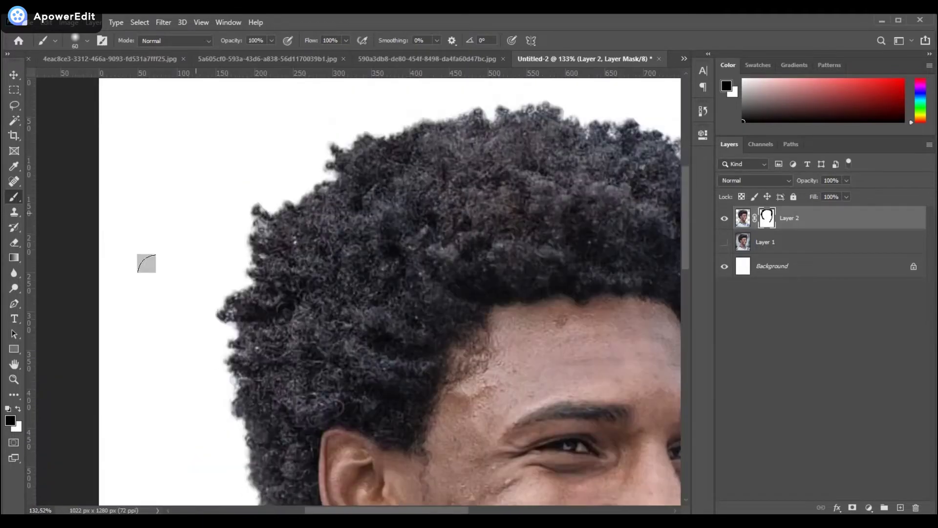
{"action": "scroll", "coordinate": [489, 425], "scroll_direction": "down", "scroll_amount": 2}
{"action": "scroll", "coordinate": [489, 425], "scroll_direction": "down", "scroll_amount": 2}
Select the original photo Layer 1 with the Move tool
{"action": "key", "text": "v"}
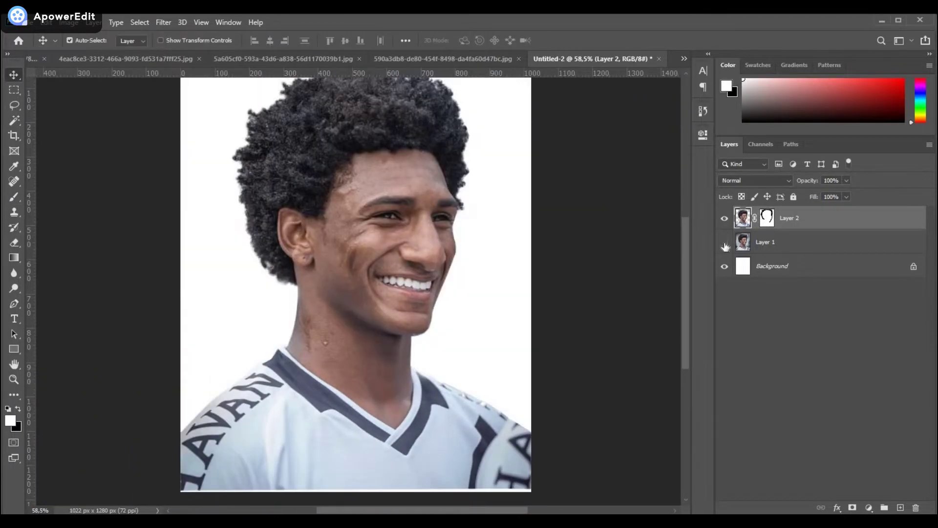
{"action": "left_click", "coordinate": [762, 243]}
{"action": "scroll", "coordinate": [532, 444], "scroll_direction": "up", "scroll_amount": 5}
Extend the Pen path further along the player's shoulder
{"action": "key", "text": "p"}
{"action": "left_click", "coordinate": [367, 318]}
{"action": "left_click", "coordinate": [245, 258]}
{"action": "left_click", "coordinate": [206, 248]}
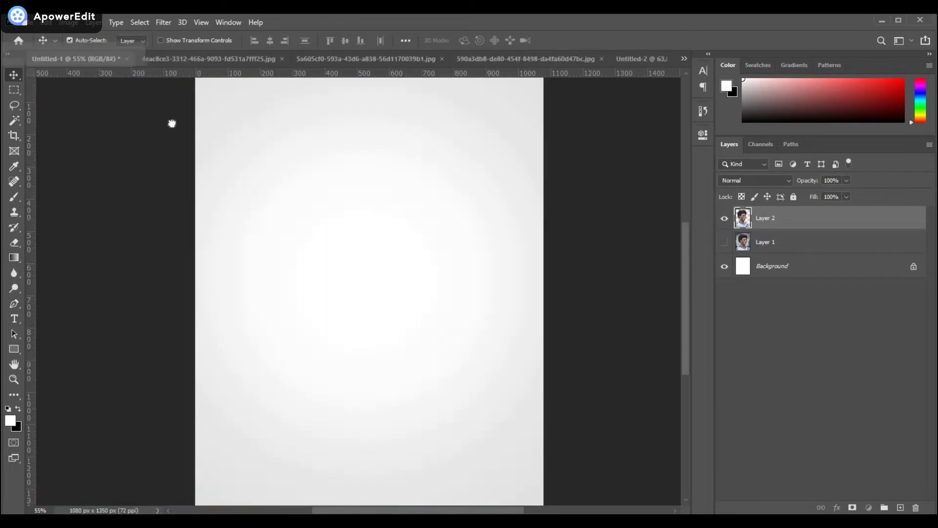
Bring the player cut-out into the poster, shrink and position it, then deselect
{"action": "key", "text": "ctrl+t"}
{"action": "left_click_drag", "start_coordinate": [525, 477], "coordinate": [367, 262]}
{"action": "left_click_drag", "start_coordinate": [424, 155], "coordinate": [438, 78]}
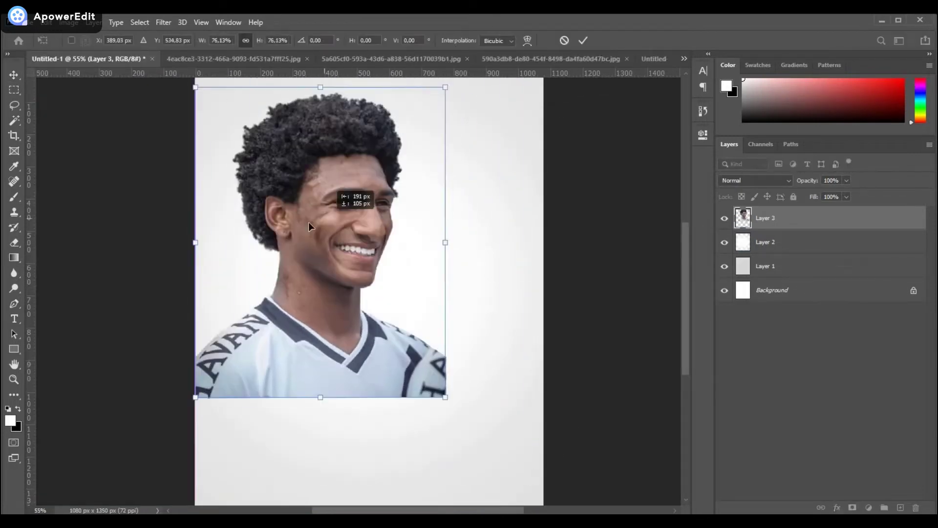
{"action": "key", "text": "Return"}
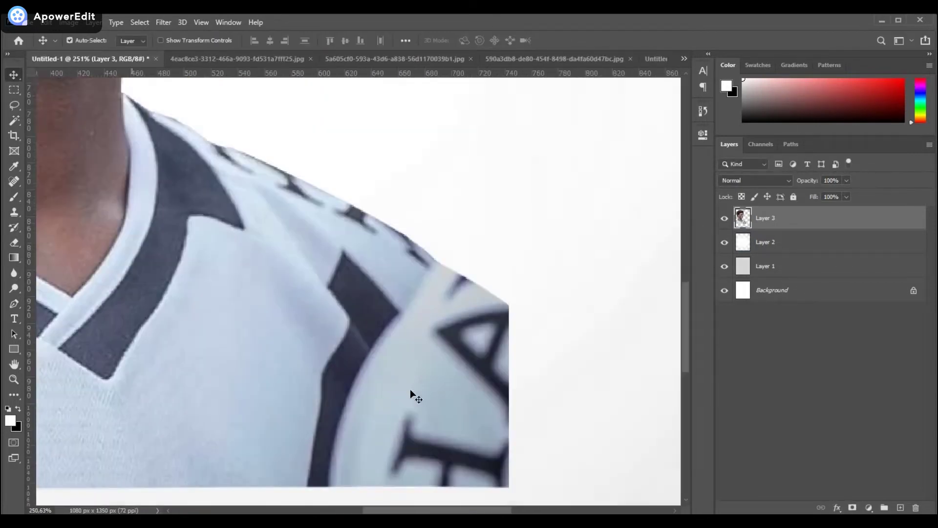
{"action": "scroll", "coordinate": [409, 389], "scroll_direction": "up", "scroll_amount": 5}
{"action": "key", "text": "ctrl+d"}
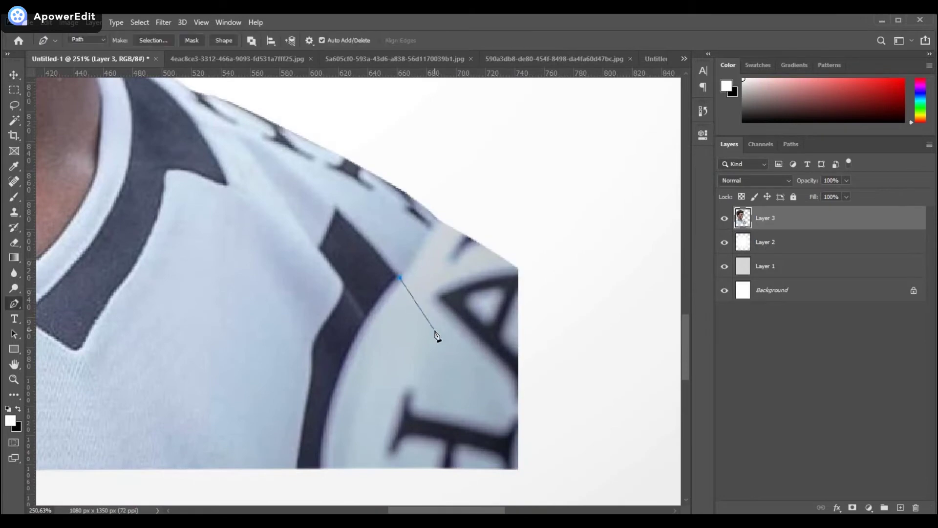
Mask the player layer and fade the lower shirt with a 300-px soft black brush
{"action": "key", "text": "p"}
{"action": "key", "text": "ctrl+0"}
{"action": "left_click", "coordinate": [852, 507]}
{"action": "key", "text": "b"}
{"action": "key", "text": "x"}
{"action": "right_click", "coordinate": [429, 325]}
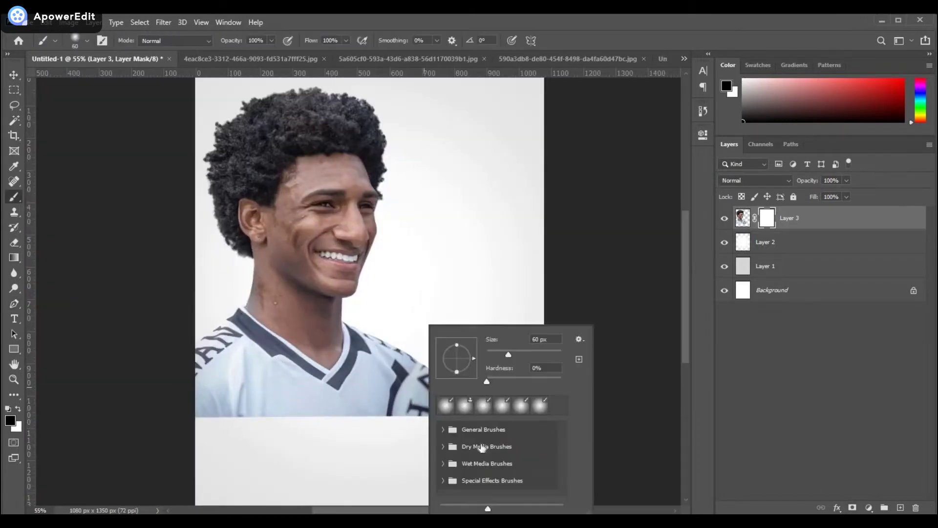
{"action": "key", "text": "Escape"}
{"action": "key", "text": "bracketright"}
{"action": "key", "text": "bracketright"}
{"action": "key", "text": "bracketright"}
{"action": "left_click_drag", "start_coordinate": [446, 333], "coordinate": [361, 342]}
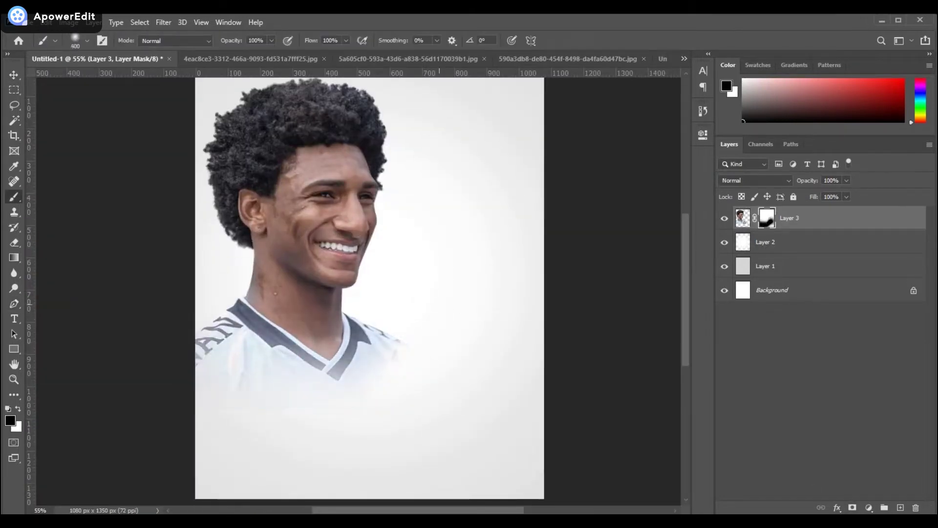
{"action": "scroll", "coordinate": [369, 288], "scroll_direction": "up", "scroll_amount": 2}
{"action": "key", "text": "v"}
{"action": "left_click", "coordinate": [742, 218]}
Add a clipped Black & White adjustment, tuning Reds, Yellows, Cyans and Blues
{"action": "left_click", "coordinate": [869, 508]}
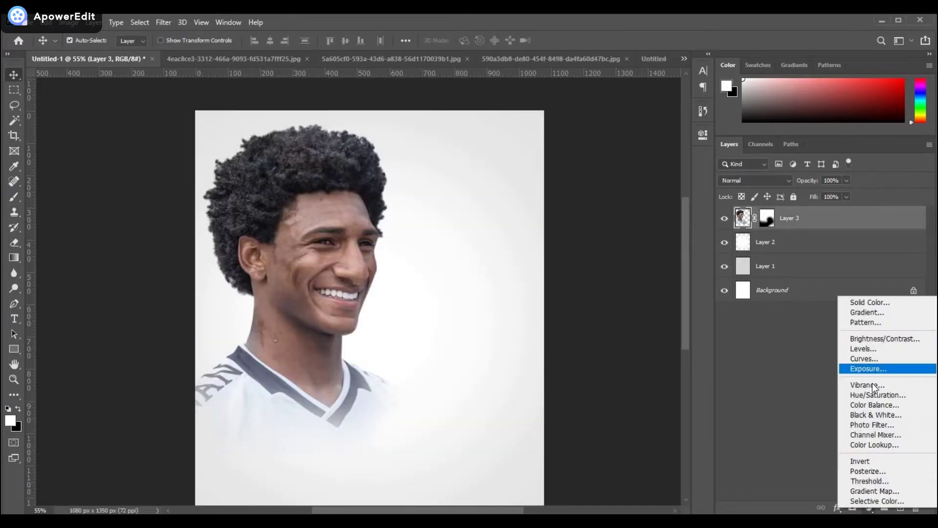
{"action": "left_click", "coordinate": [875, 414]}
{"action": "key", "text": "ctrl+alt+g"}
{"action": "left_click_drag", "start_coordinate": [599, 212], "coordinate": [612, 236]}
{"action": "mouse_move", "coordinate": [611, 283]}
{"action": "left_mouse_down"}
{"action": "mouse_move", "coordinate": [567, 282]}
{"action": "mouse_move", "coordinate": [564, 305]}
{"action": "left_mouse_up"}
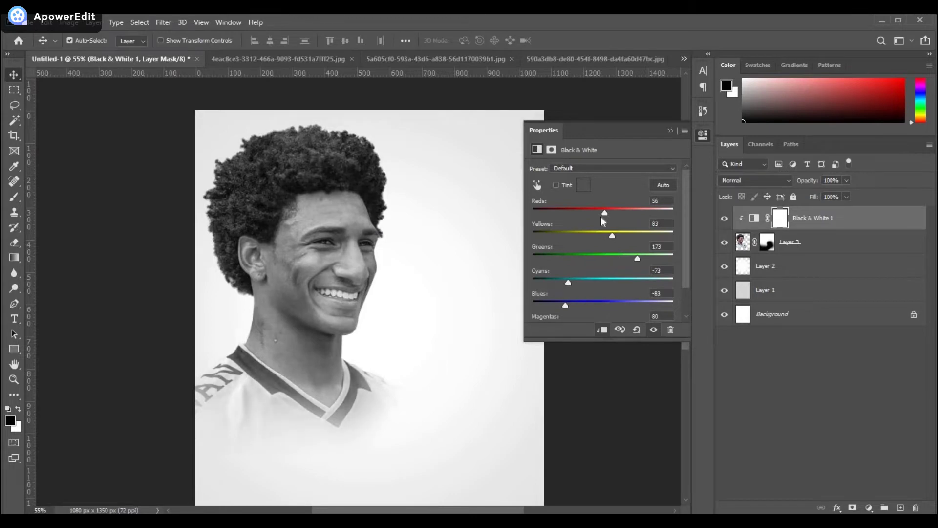
{"action": "left_click_drag", "start_coordinate": [605, 212], "coordinate": [627, 213]}
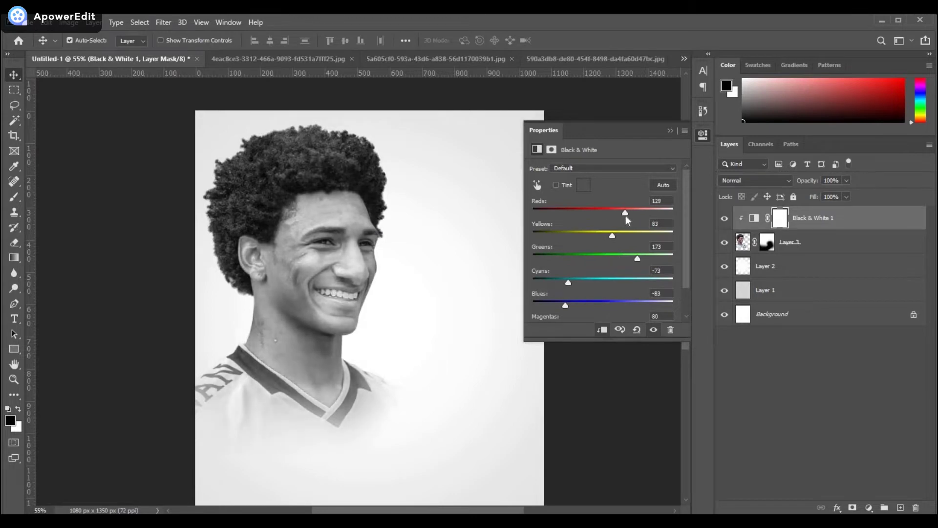
Add a clipped Curves adjustment with an S-curve to raise contrast
{"action": "left_click", "coordinate": [869, 507]}
{"action": "left_click", "coordinate": [861, 360]}
{"action": "key", "text": "ctrl+alt+g"}
{"action": "left_click", "coordinate": [617, 252]}
{"action": "left_click_drag", "start_coordinate": [586, 283], "coordinate": [586, 291]}
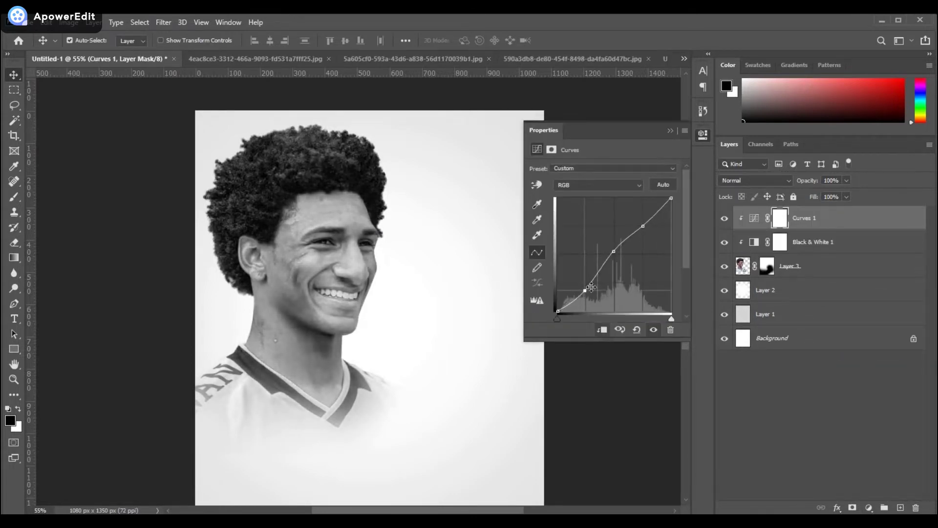
{"action": "left_click_drag", "start_coordinate": [643, 226], "coordinate": [642, 223]}
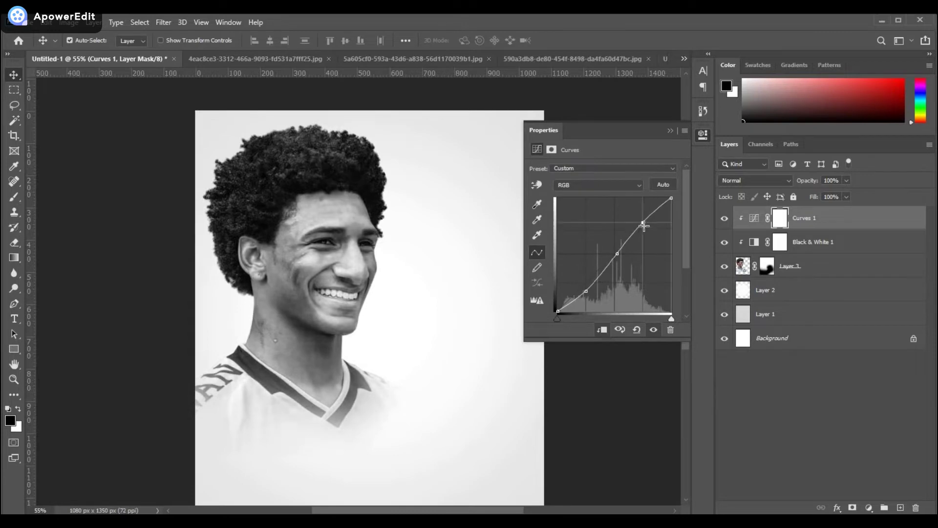
{"action": "left_click", "coordinate": [703, 137]}
Paint the Black & White mask to restore colour on the neck above the collar
{"action": "key", "text": "ctrl+plus"}
{"action": "left_click", "coordinate": [779, 241]}
{"action": "key", "text": "b"}
{"action": "mouse_move", "coordinate": [214, 416]}
{"action": "left_mouse_down"}
{"action": "mouse_move", "coordinate": [245, 357]}
{"action": "mouse_move", "coordinate": [388, 381]}
{"action": "left_mouse_up"}
{"action": "left_click_drag", "start_coordinate": [293, 369], "coordinate": [290, 366]}
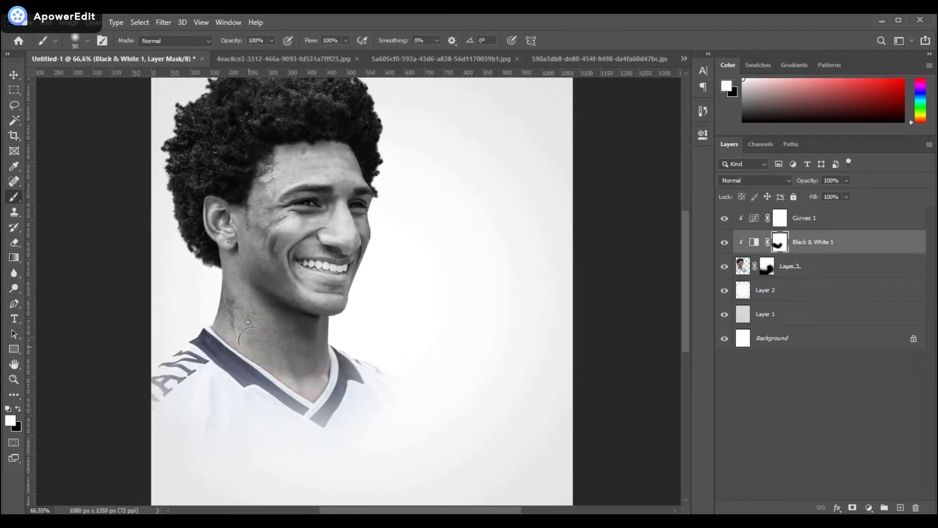
Set the Black & White layer to Overlay, hide Curves, and reopen its settings
{"action": "left_click", "coordinate": [754, 241]}
{"action": "left_click", "coordinate": [734, 180]}
{"action": "scroll", "coordinate": [735, 181], "scroll_direction": "down", "scroll_amount": 6}
{"action": "scroll", "coordinate": [735, 181], "scroll_direction": "down", "scroll_amount": 6}
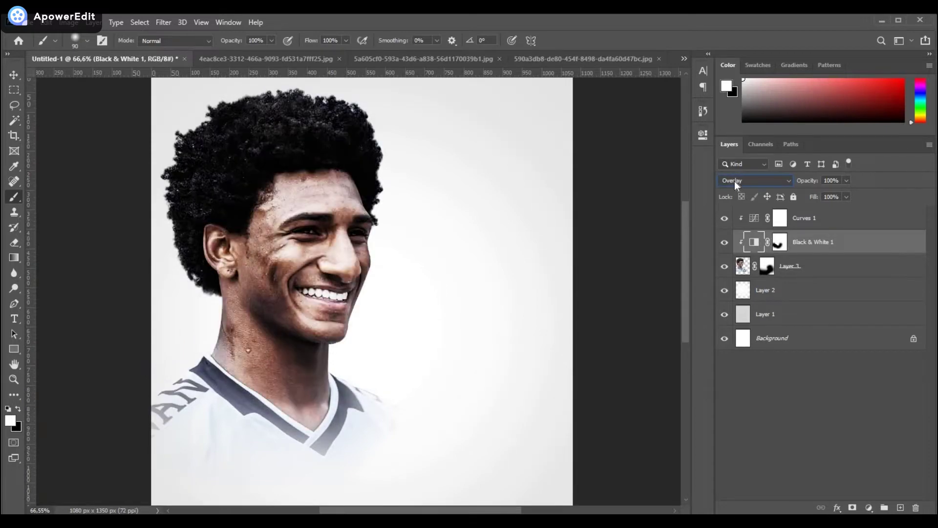
{"action": "left_click", "coordinate": [724, 219]}
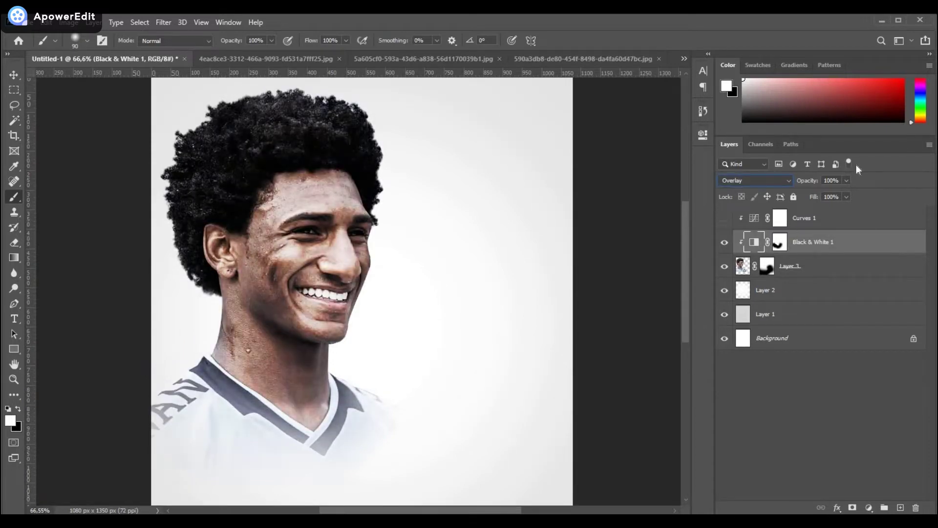
{"action": "double_click", "coordinate": [754, 242]}
Add a Gradient Map adjustment with reversed colours
{"action": "key", "text": "v"}
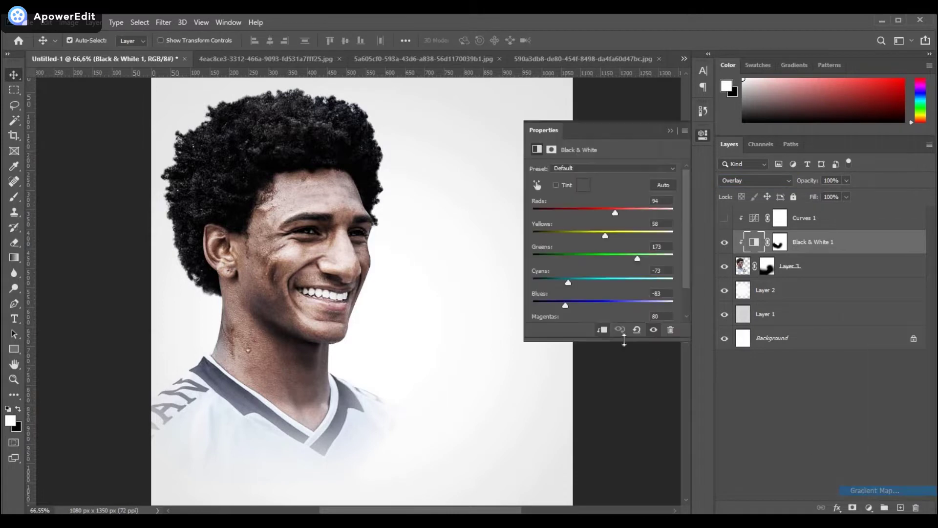
{"action": "left_click", "coordinate": [544, 201]}
{"action": "left_click", "coordinate": [735, 181]}
{"action": "scroll", "coordinate": [734, 181], "scroll_direction": "down", "scroll_amount": 4}
{"action": "scroll", "coordinate": [735, 181], "scroll_direction": "down", "scroll_amount": 2}
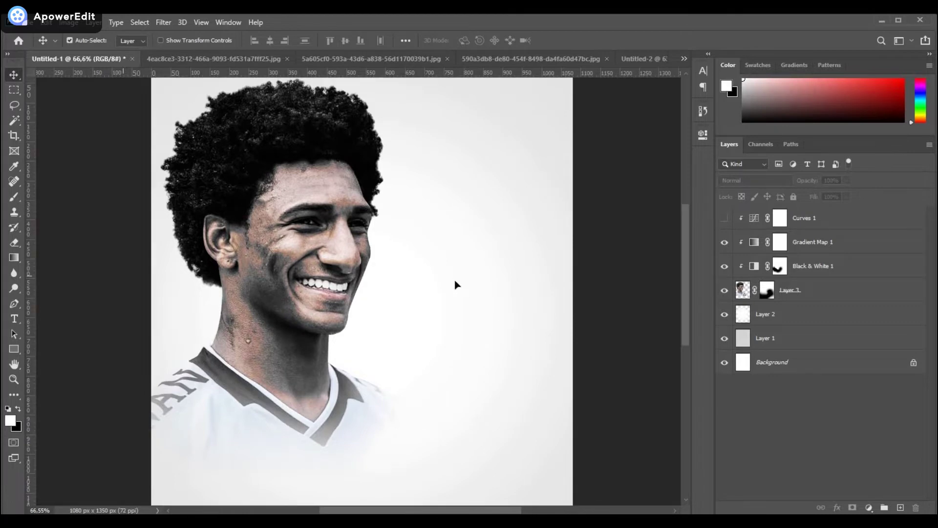
{"action": "scroll", "coordinate": [745, 181], "scroll_direction": "down", "scroll_amount": 8}
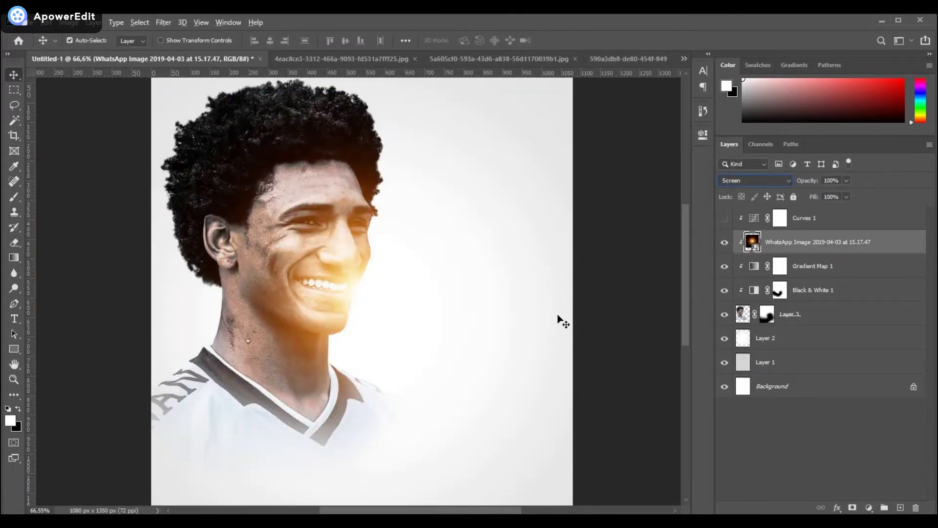
Reposition the orange flare over the face and duplicate it into a placed copy
{"action": "key", "text": "ctrl+t"}
{"action": "mouse_move", "coordinate": [469, 279]}
{"action": "left_mouse_down"}
{"action": "mouse_move", "coordinate": [455, 310]}
{"action": "mouse_move", "coordinate": [446, 145]}
{"action": "left_mouse_up"}
{"action": "key", "text": "Return"}
{"action": "key", "text": "ctrl+j"}
{"action": "key", "text": "ctrl+t"}
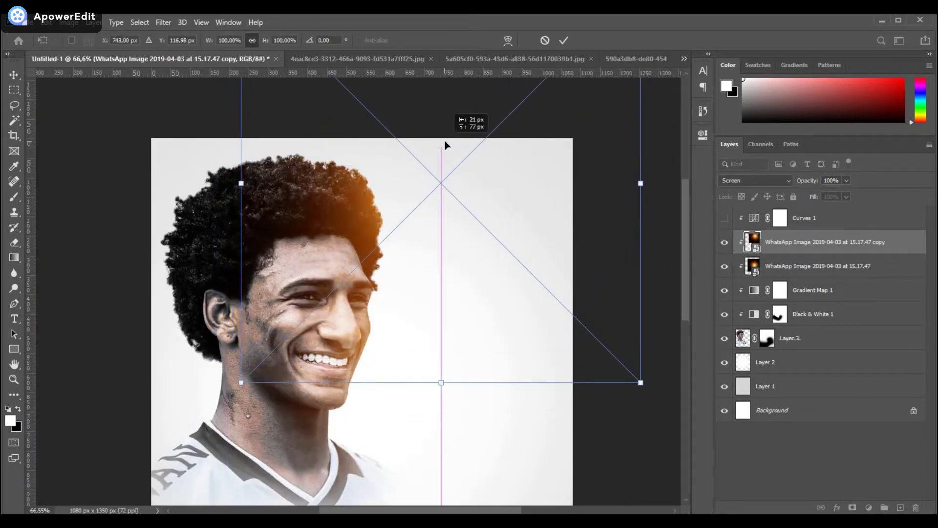
{"action": "key", "text": "Return"}
Duplicate the flare again and move the new copy up onto the hair
{"action": "key", "text": "ctrl+j"}
{"action": "key", "text": "ctrl+t"}
{"action": "mouse_move", "coordinate": [460, 265]}
{"action": "left_mouse_down"}
{"action": "mouse_move", "coordinate": [323, 137]}
{"action": "mouse_move", "coordinate": [331, 137]}
{"action": "left_mouse_up"}
{"action": "key", "text": "Return"}
{"action": "scroll", "coordinate": [325, 304], "scroll_direction": "down", "scroll_amount": 3}
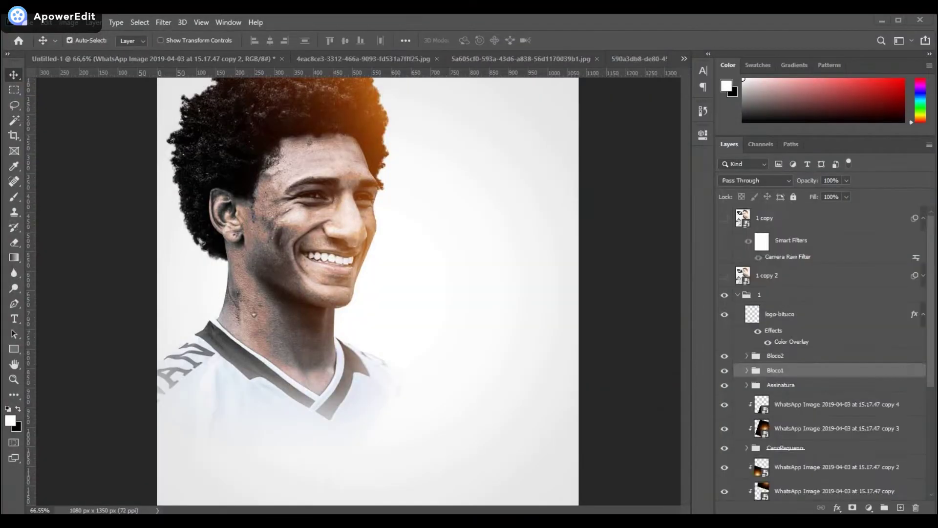
Move the VASCO DA GAMA VS BOAVISTA title to the top right
{"action": "key", "text": "ctrl+t"}
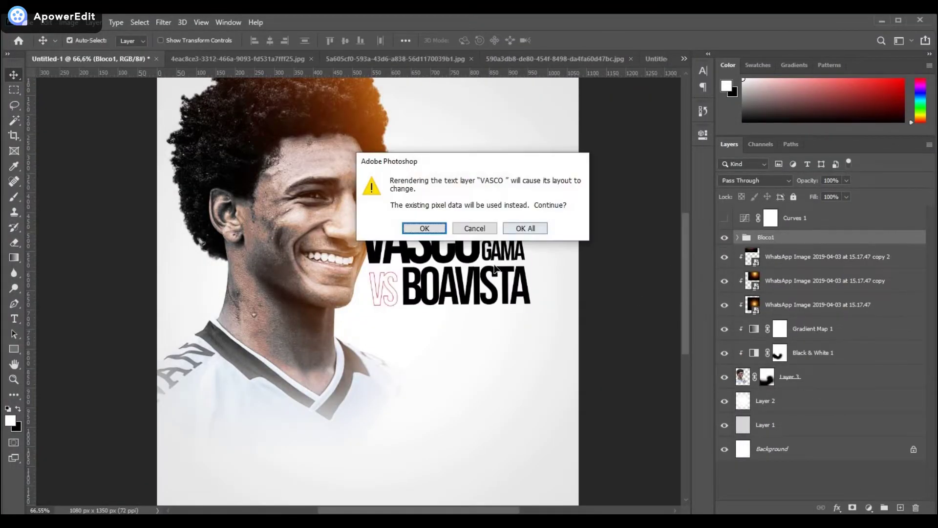
{"action": "left_click", "coordinate": [425, 226]}
{"action": "left_click_drag", "start_coordinate": [493, 240], "coordinate": [523, 168]}
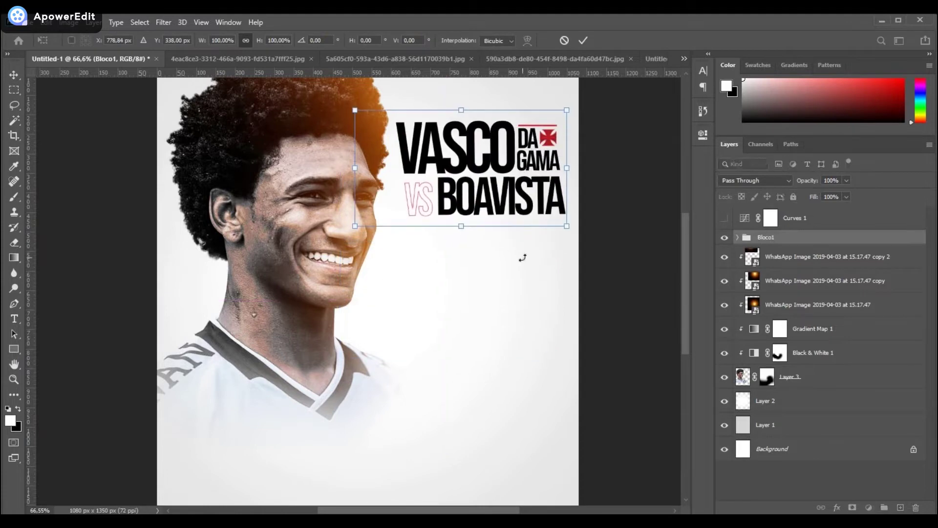
{"action": "key", "text": "Return"}
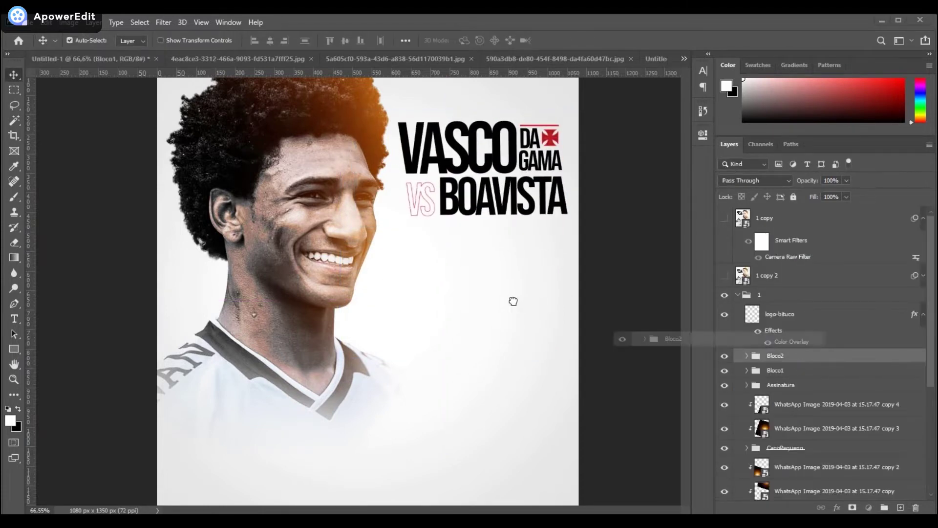
Move the SÃO JANUÁRIO match-details block to the bottom left
{"action": "key", "text": "ctrl+t"}
{"action": "key", "text": "Return"}
{"action": "left_click_drag", "start_coordinate": [278, 373], "coordinate": [239, 461]}
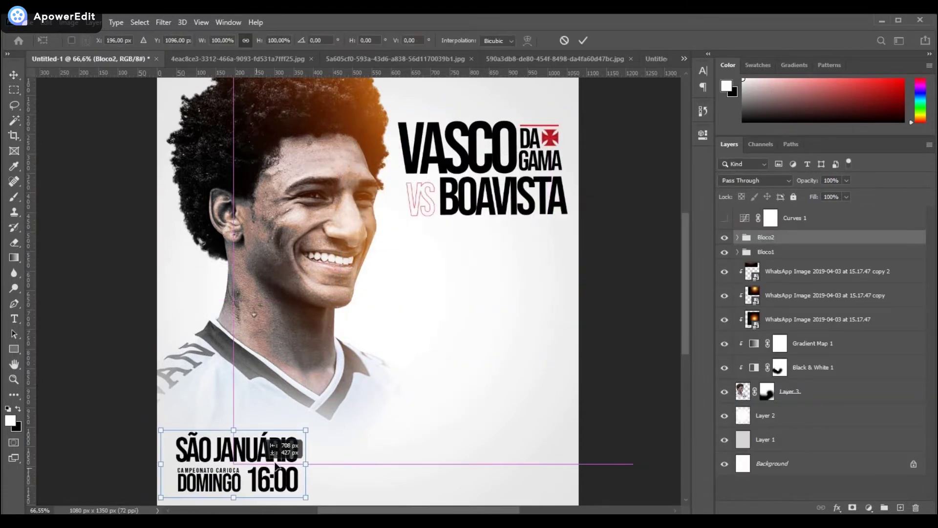
{"action": "key", "text": "Return"}
{"action": "scroll", "coordinate": [418, 345], "scroll_direction": "up", "scroll_amount": 1, "text": "alt"}
{"action": "scroll", "coordinate": [204, 190], "scroll_direction": "up", "scroll_amount": 1}
{"action": "scroll", "coordinate": [208, 194], "scroll_direction": "up", "scroll_amount": 1}
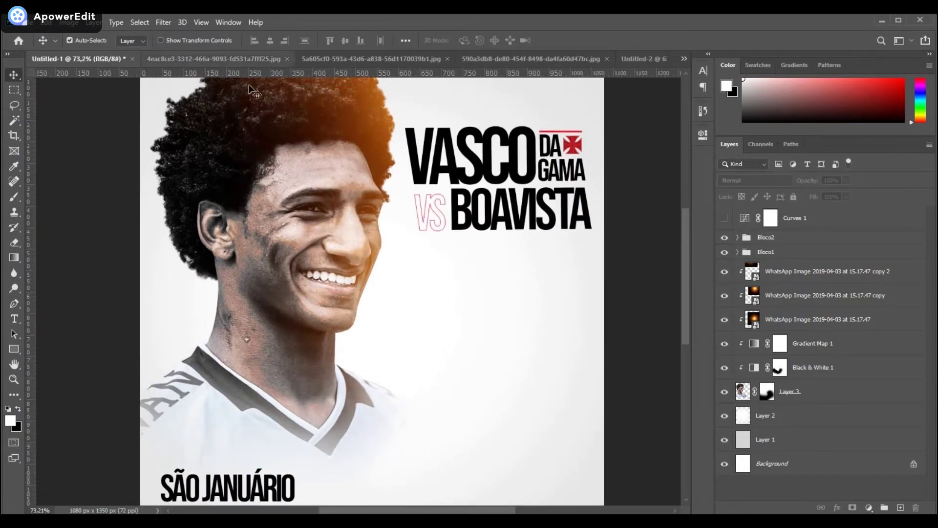
Switch to the football player photo and select the Pen tool
{"action": "left_click", "coordinate": [372, 58]}
{"action": "left_click", "coordinate": [96, 63]}
{"action": "left_click", "coordinate": [371, 59]}
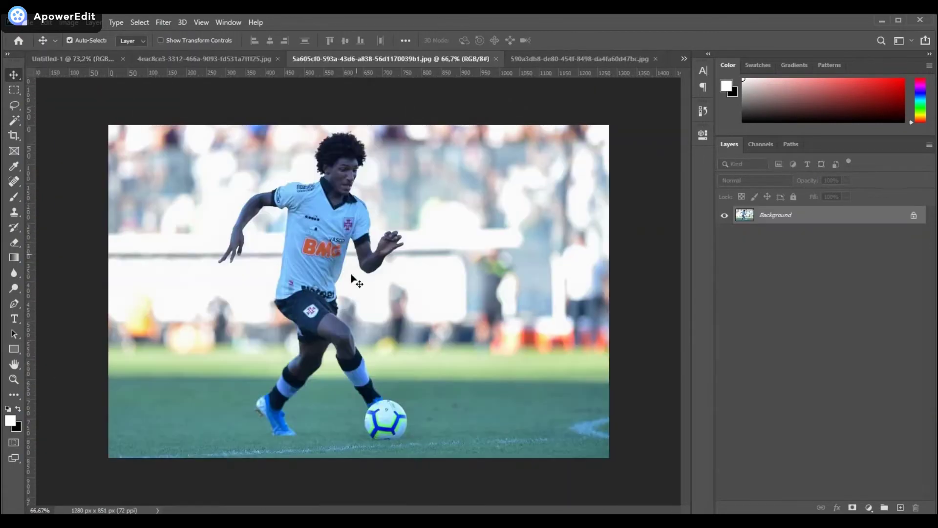
{"action": "key", "text": "p"}
{"action": "scroll", "coordinate": [311, 193], "scroll_direction": "up", "scroll_amount": 5, "text": "alt"}
{"action": "scroll", "coordinate": [310, 193], "scroll_direction": "up", "scroll_amount": 1}
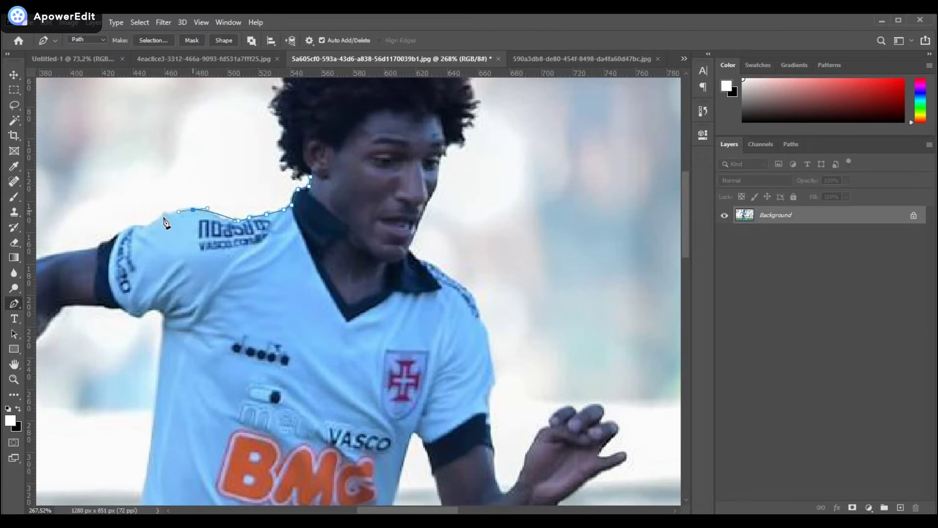
Trace the pen path along the player's arm and around his fingers
{"action": "scroll", "coordinate": [186, 201], "scroll_direction": "down", "scroll_amount": 5, "text": "alt"}
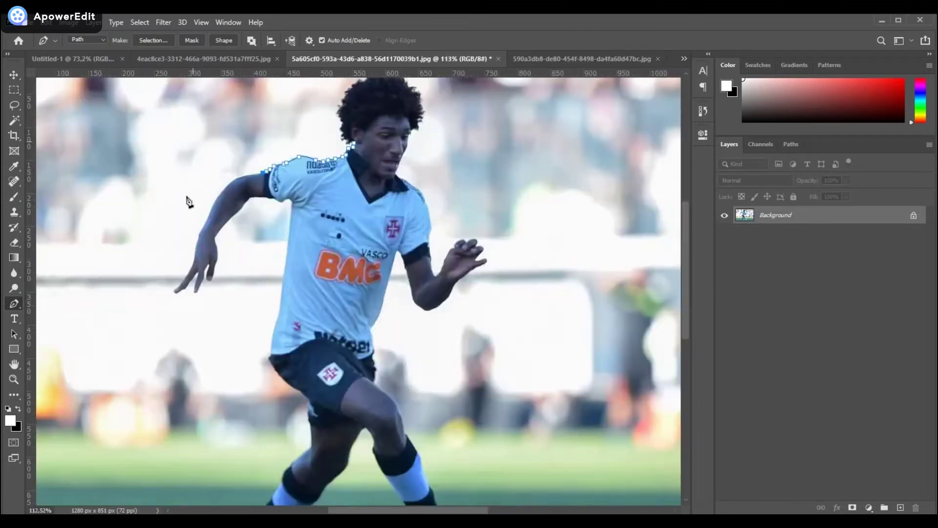
{"action": "scroll", "coordinate": [332, 171], "scroll_direction": "up", "scroll_amount": 6, "text": "alt"}
{"action": "left_click", "coordinate": [225, 277]}
{"action": "scroll", "coordinate": [210, 293], "scroll_direction": "down", "scroll_amount": 2}
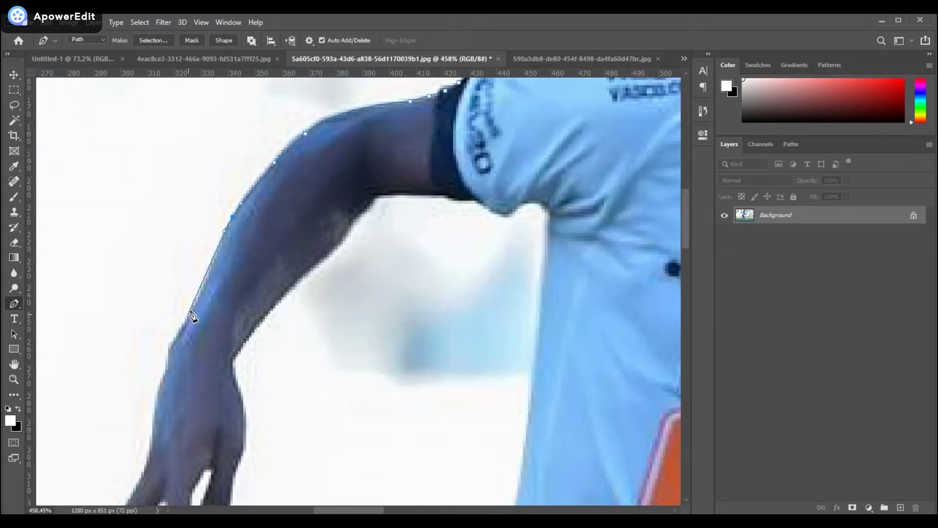
{"action": "scroll", "coordinate": [173, 362], "scroll_direction": "down", "scroll_amount": 3}
{"action": "left_click", "coordinate": [157, 328]}
{"action": "scroll", "coordinate": [151, 393], "scroll_direction": "down", "scroll_amount": 3}
{"action": "left_click", "coordinate": [151, 279]}
{"action": "left_click", "coordinate": [149, 307]}
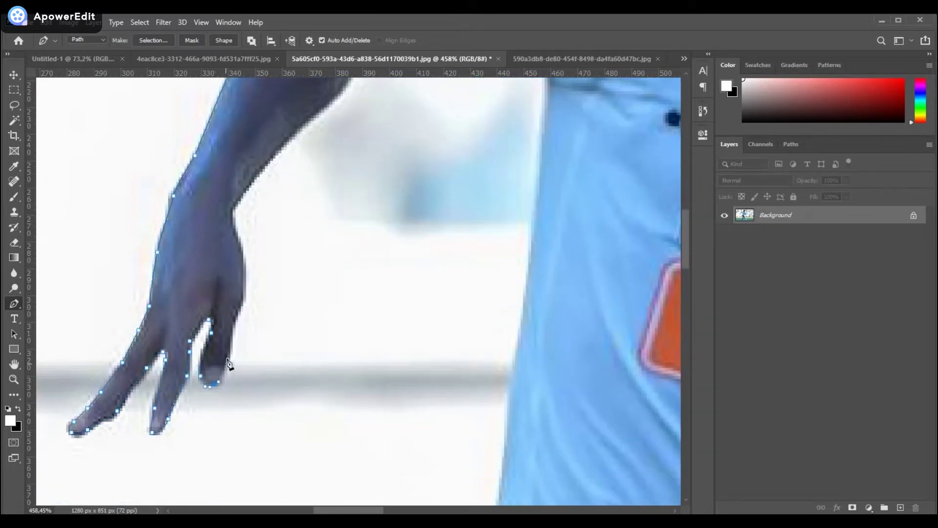
{"action": "left_click", "coordinate": [232, 214]}
{"action": "scroll", "coordinate": [259, 230], "scroll_direction": "up", "scroll_amount": 2}
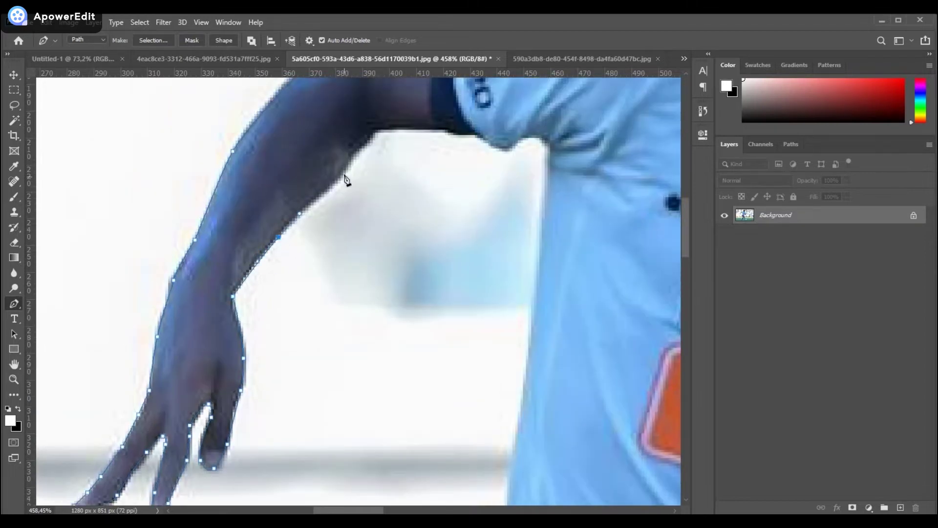
{"action": "scroll", "coordinate": [548, 245], "scroll_direction": "down", "scroll_amount": 3}
Continue the path down the shirt side, shorts and leg to the knee and shoe toe
{"action": "left_click", "coordinate": [489, 408]}
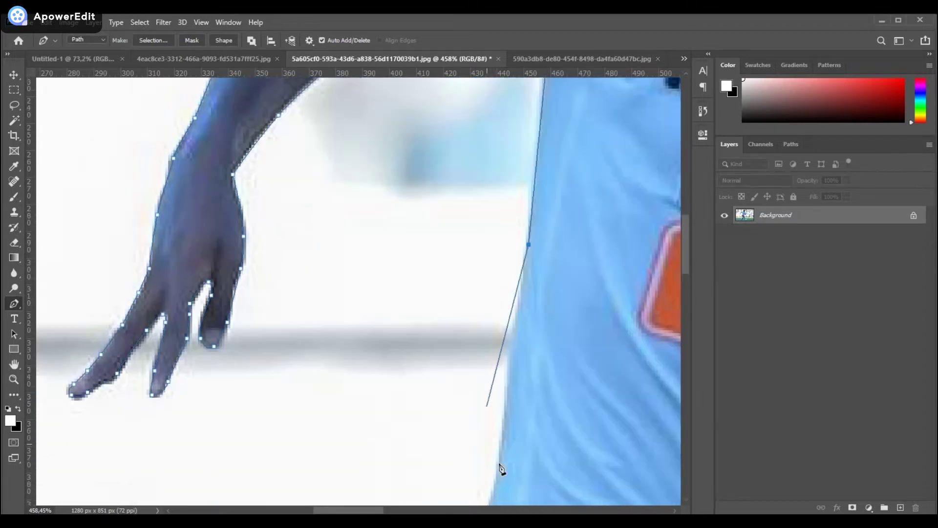
{"action": "scroll", "coordinate": [503, 439], "scroll_direction": "down", "scroll_amount": 3}
{"action": "scroll", "coordinate": [450, 391], "scroll_direction": "up", "scroll_amount": 1}
{"action": "left_click_drag", "start_coordinate": [461, 368], "coordinate": [463, 389]}
{"action": "scroll", "coordinate": [336, 393], "scroll_direction": "down", "scroll_amount": 2}
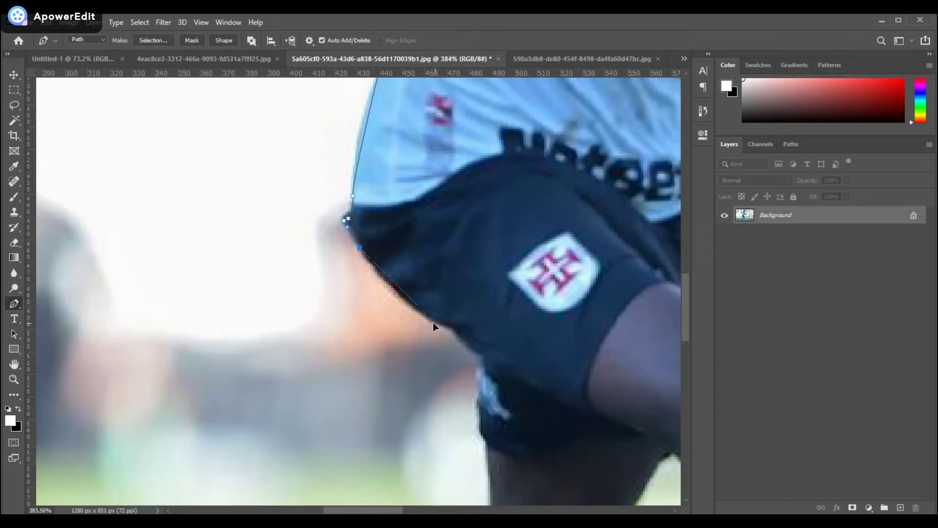
{"action": "scroll", "coordinate": [479, 459], "scroll_direction": "down", "scroll_amount": 3}
{"action": "left_click", "coordinate": [491, 433]}
{"action": "scroll", "coordinate": [490, 444], "scroll_direction": "down", "scroll_amount": 1}
{"action": "left_click", "coordinate": [433, 464]}
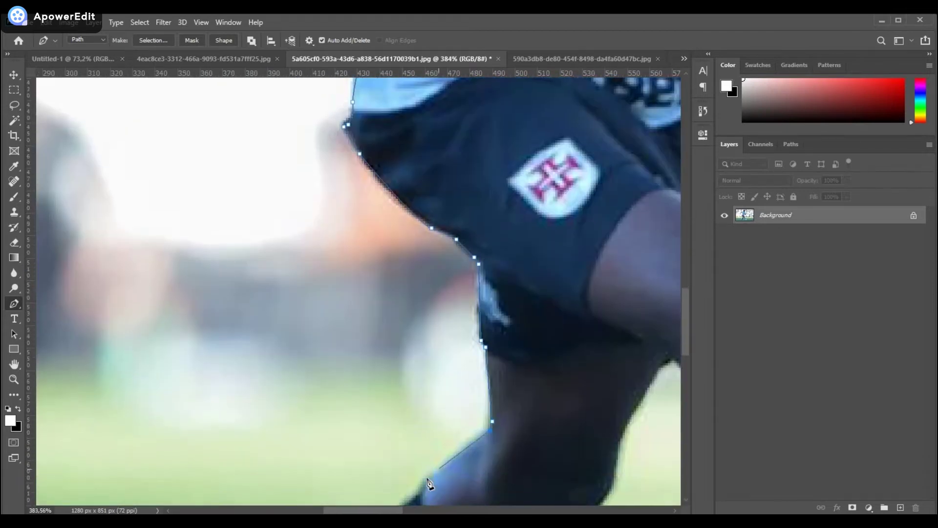
{"action": "scroll", "coordinate": [425, 484], "scroll_direction": "down", "scroll_amount": 3}
{"action": "left_click", "coordinate": [396, 420]}
{"action": "left_click", "coordinate": [382, 454]}
{"action": "scroll", "coordinate": [345, 434], "scroll_direction": "down", "scroll_amount": 2}
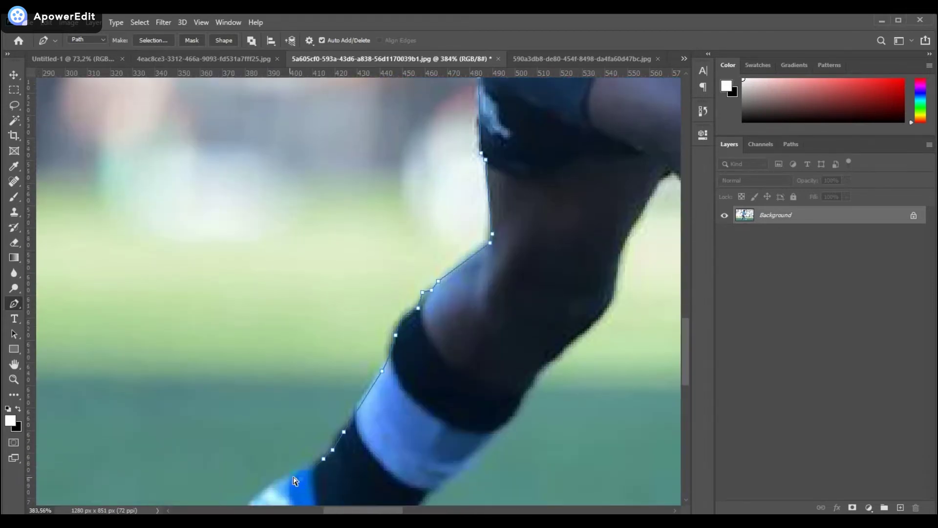
{"action": "scroll", "coordinate": [228, 487], "scroll_direction": "down", "scroll_amount": 1}
{"action": "scroll", "coordinate": [290, 475], "scroll_direction": "down", "scroll_amount": 1}
{"action": "left_click", "coordinate": [327, 480]}
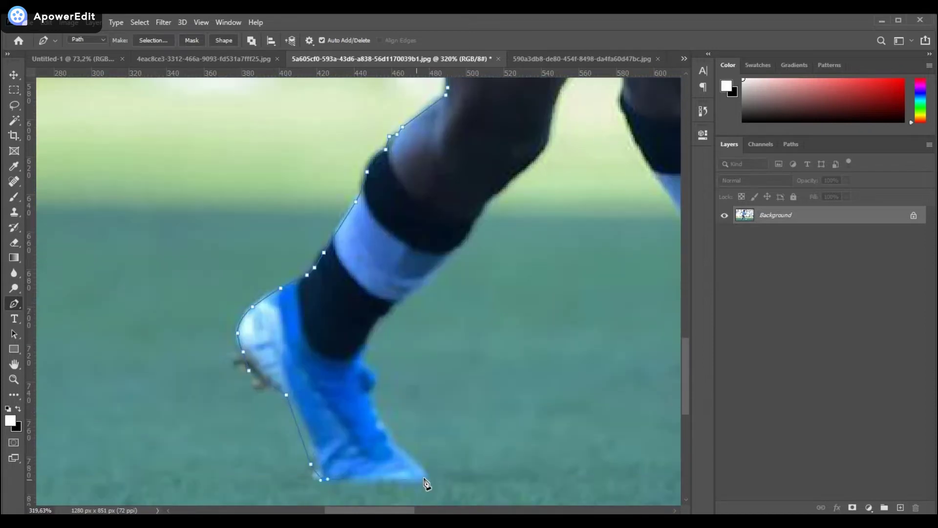
Trace the back edges of both legs up toward the thigh, then around the ball
{"action": "scroll", "coordinate": [508, 209], "scroll_direction": "up", "scroll_amount": 1}
{"action": "left_click", "coordinate": [491, 224]}
{"action": "left_click", "coordinate": [547, 164]}
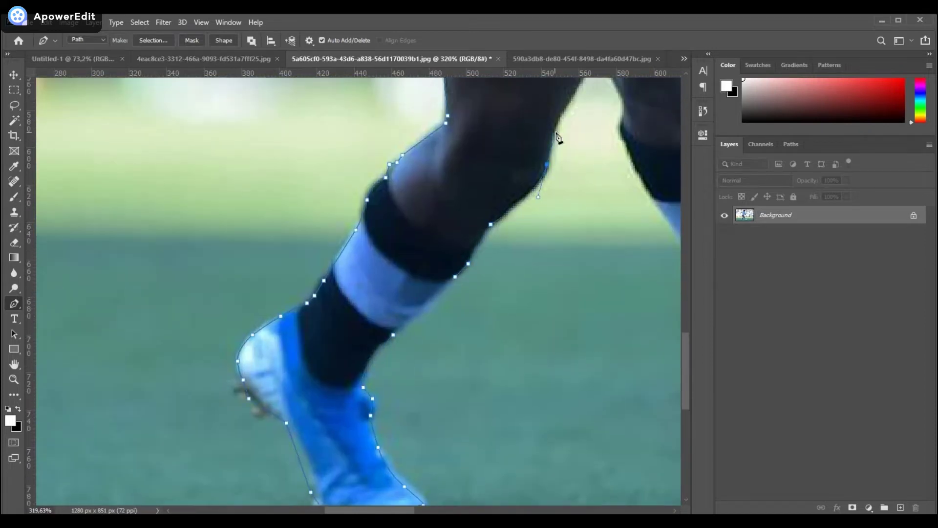
{"action": "scroll", "coordinate": [547, 164], "scroll_direction": "up", "scroll_amount": 4}
{"action": "left_click", "coordinate": [553, 233]}
{"action": "left_click", "coordinate": [568, 209]}
{"action": "scroll", "coordinate": [649, 302], "scroll_direction": "down", "scroll_amount": 3}
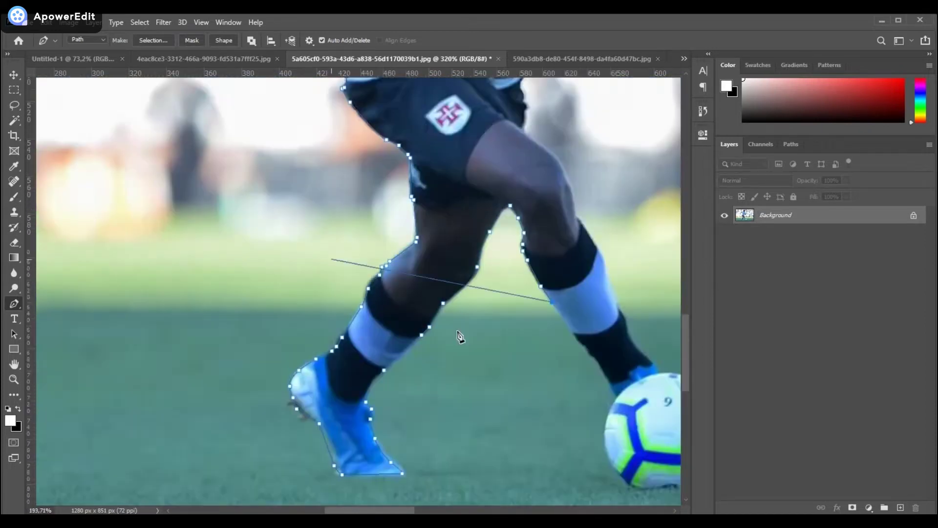
{"action": "scroll", "coordinate": [458, 335], "scroll_direction": "up", "scroll_amount": 3}
{"action": "left_click", "coordinate": [391, 197]}
{"action": "left_click", "coordinate": [410, 225]}
{"action": "left_click", "coordinate": [452, 291]}
{"action": "left_click", "coordinate": [519, 386]}
{"action": "scroll", "coordinate": [513, 396], "scroll_direction": "down", "scroll_amount": 1}
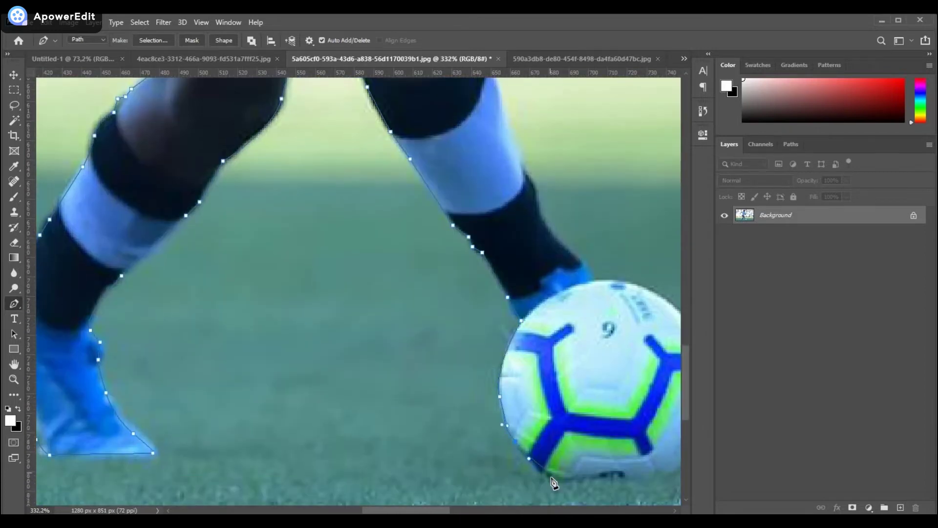
{"action": "left_click", "coordinate": [652, 479]}
{"action": "scroll", "coordinate": [654, 484], "scroll_direction": "down", "scroll_amount": 3}
{"action": "scroll", "coordinate": [668, 365], "scroll_direction": "up", "scroll_amount": 4}
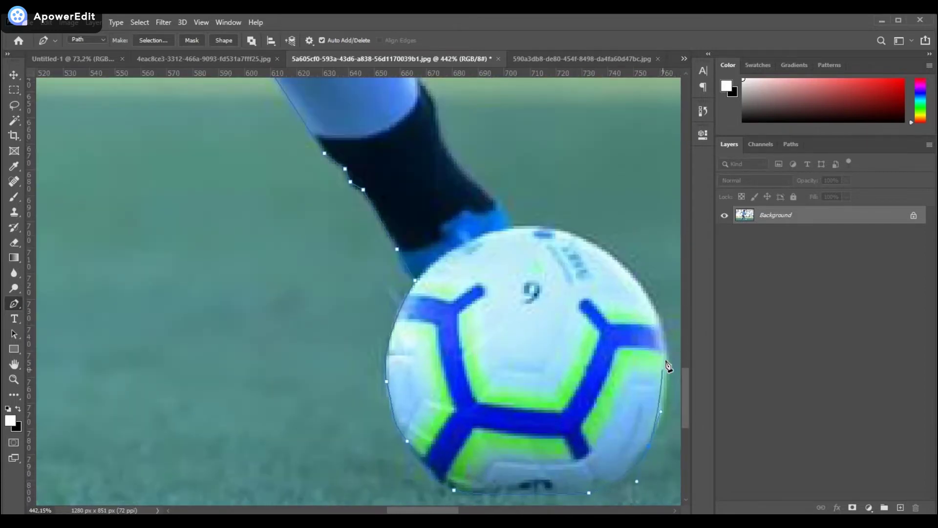
{"action": "left_click", "coordinate": [517, 228]}
{"action": "scroll", "coordinate": [474, 263], "scroll_direction": "up", "scroll_amount": 1}
{"action": "scroll", "coordinate": [410, 118], "scroll_direction": "down", "scroll_amount": 1}
Trace from the sock up the thigh, shorts and shirt edge around the raised arm
{"action": "left_click", "coordinate": [415, 251]}
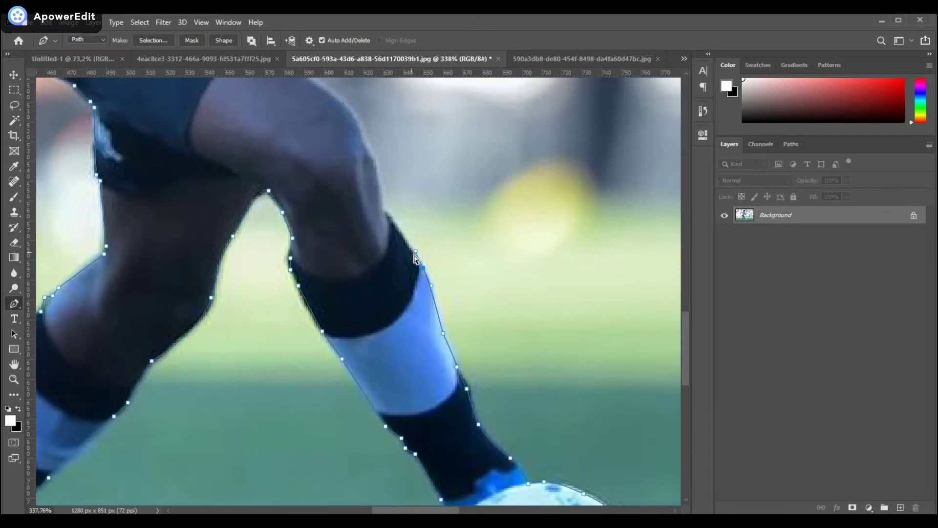
{"action": "left_click", "coordinate": [386, 212]}
{"action": "scroll", "coordinate": [386, 212], "scroll_direction": "up", "scroll_amount": 1}
{"action": "left_click", "coordinate": [362, 191]}
{"action": "scroll", "coordinate": [342, 185], "scroll_direction": "up", "scroll_amount": 1}
{"action": "left_click", "coordinate": [289, 177]}
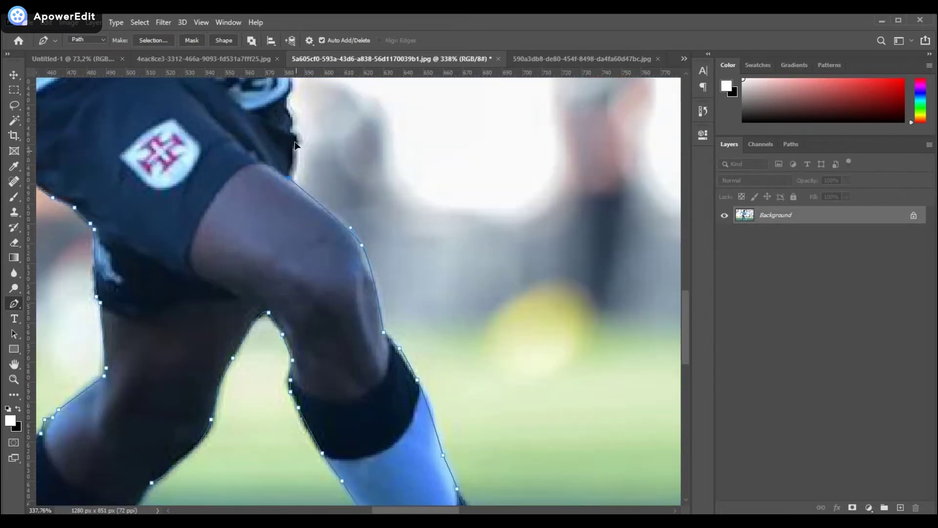
{"action": "left_click", "coordinate": [290, 100]}
{"action": "scroll", "coordinate": [290, 100], "scroll_direction": "up", "scroll_amount": 2}
{"action": "left_click", "coordinate": [287, 167]}
{"action": "scroll", "coordinate": [287, 167], "scroll_direction": "up", "scroll_amount": 2}
{"action": "left_click", "coordinate": [323, 197]}
{"action": "scroll", "coordinate": [342, 166], "scroll_direction": "up", "scroll_amount": 1}
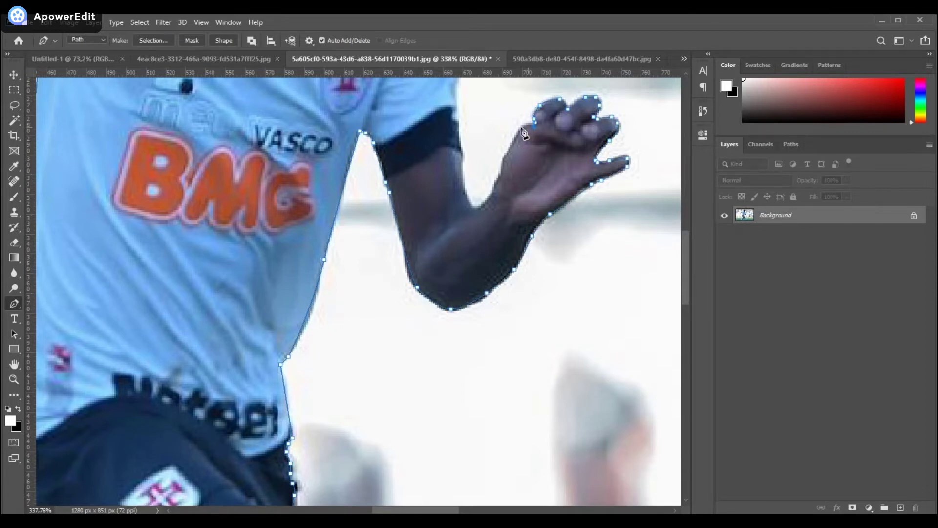
Trace the outline up the sleeve, jaw and face to the neck and hair
{"action": "scroll", "coordinate": [460, 162], "scroll_direction": "up", "scroll_amount": 2}
{"action": "left_click", "coordinate": [463, 202]}
{"action": "scroll", "coordinate": [435, 142], "scroll_direction": "up", "scroll_amount": 1}
{"action": "left_click", "coordinate": [447, 230]}
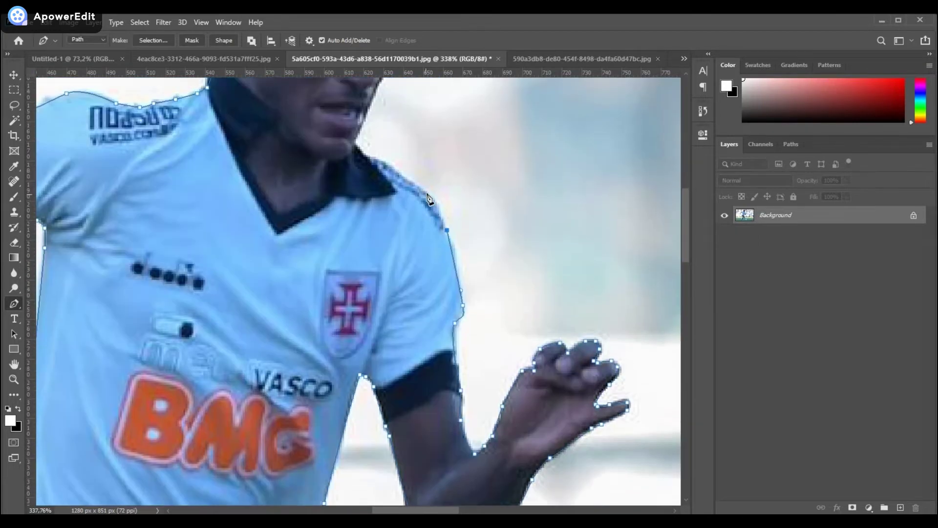
{"action": "scroll", "coordinate": [358, 149], "scroll_direction": "up", "scroll_amount": 3}
{"action": "left_click", "coordinate": [365, 278]}
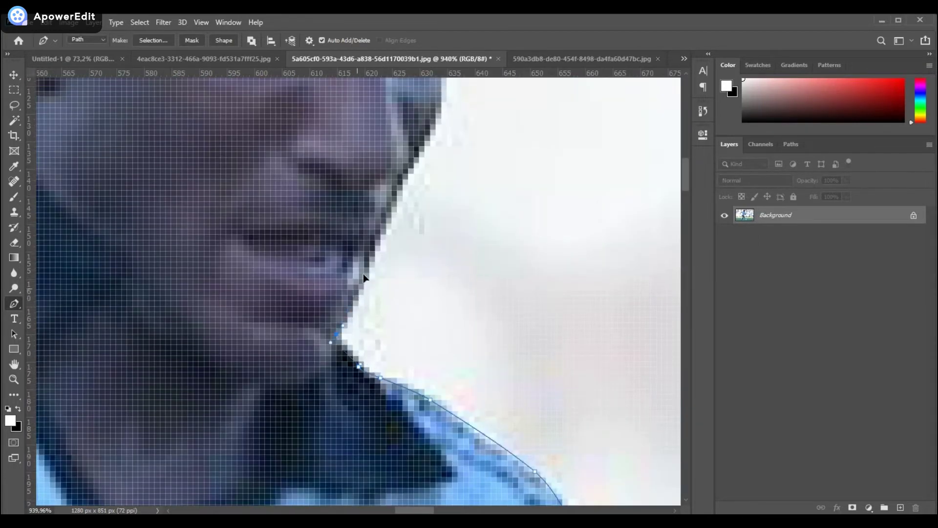
{"action": "scroll", "coordinate": [365, 278], "scroll_direction": "up", "scroll_amount": 1}
{"action": "left_click", "coordinate": [408, 271]}
{"action": "scroll", "coordinate": [453, 175], "scroll_direction": "down", "scroll_amount": 3}
{"action": "scroll", "coordinate": [454, 175], "scroll_direction": "down", "scroll_amount": 2}
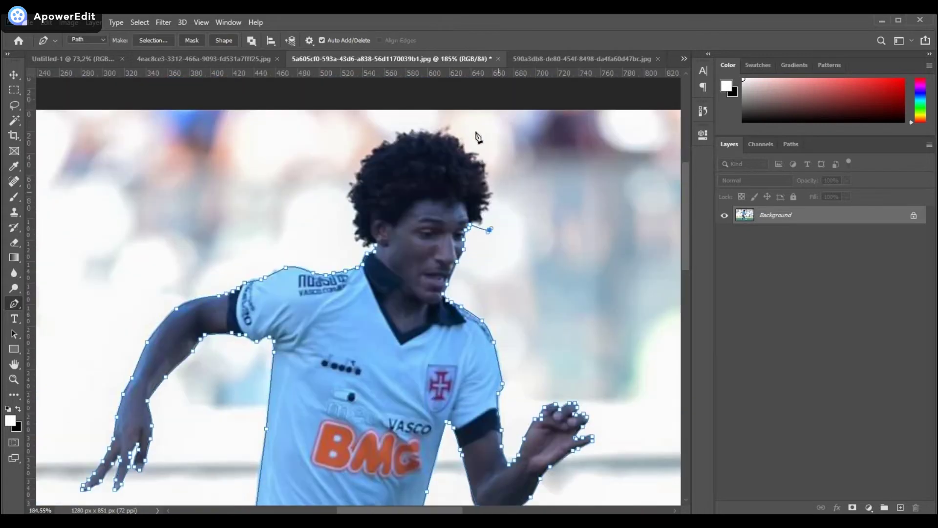
{"action": "left_click", "coordinate": [503, 185]}
{"action": "left_click", "coordinate": [357, 132]}
Close the path around the hair, copy the selected player to his own layer, and hide the original photo
{"action": "left_click", "coordinate": [338, 234]}
{"action": "left_click", "coordinate": [369, 249]}
{"action": "key", "text": "ctrl+Return"}
{"action": "key", "text": "ctrl+j"}
{"action": "left_click", "coordinate": [724, 233]}
{"action": "left_click", "coordinate": [139, 22]}
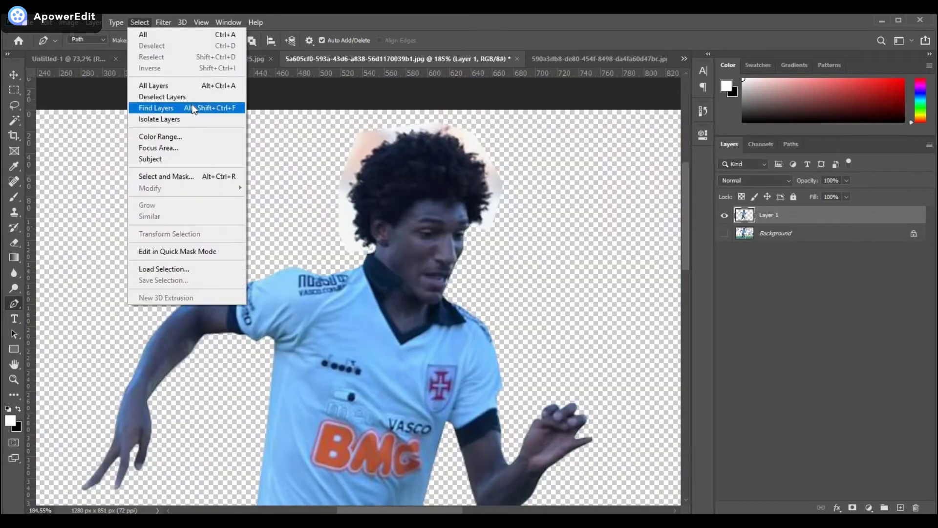
Refine the hair edge in Select and Mask and output it as a layer mask
{"action": "left_click", "coordinate": [161, 176]}
{"action": "left_click_drag", "start_coordinate": [363, 291], "coordinate": [562, 176]}
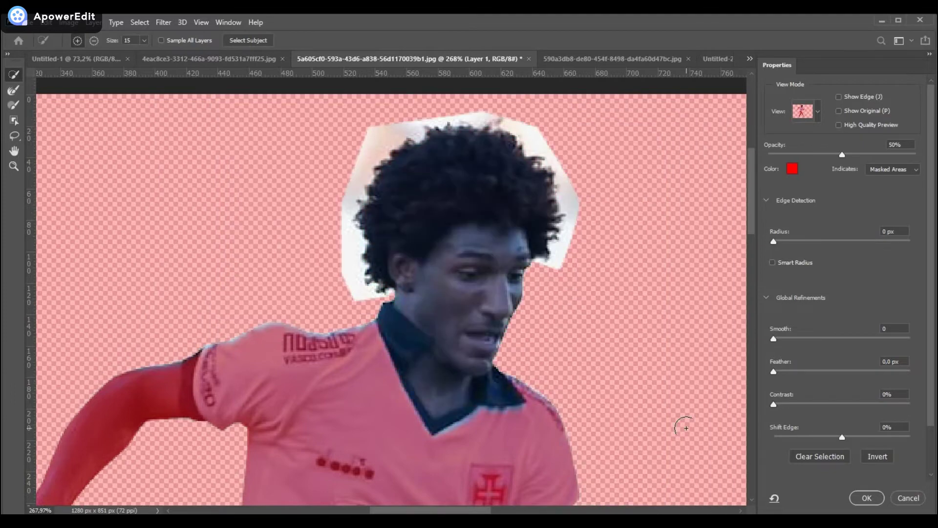
{"action": "left_click", "coordinate": [866, 497]}
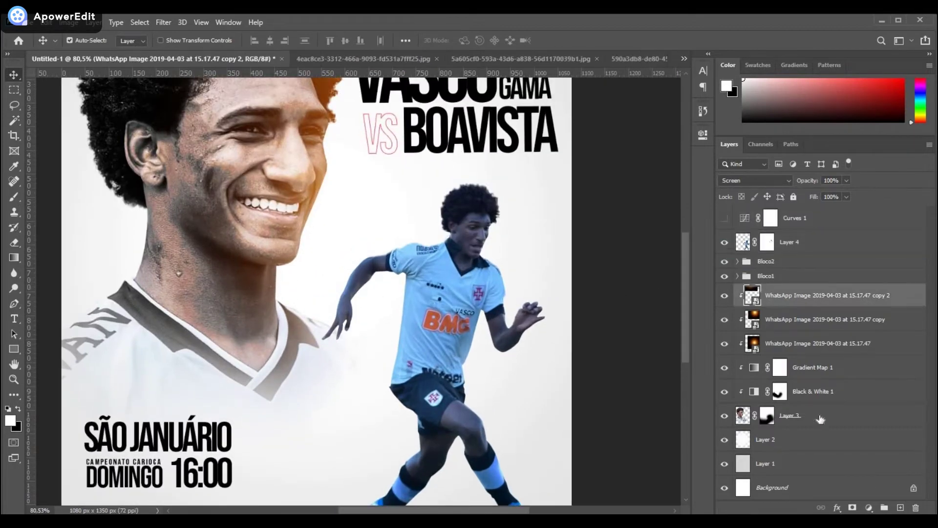
Group the face photo layers and name the group 'Rosto Talles'
{"action": "left_click", "coordinate": [821, 419], "text": "shift"}
{"action": "key", "text": "ctrl+g"}
{"action": "double_click", "coordinate": [780, 292]}
{"action": "type", "text": "lles"}
{"action": "left_click", "coordinate": [789, 242]}
{"action": "scroll", "coordinate": [342, 293], "scroll_direction": "up", "scroll_amount": 1}
{"action": "left_click", "coordinate": [868, 507]}
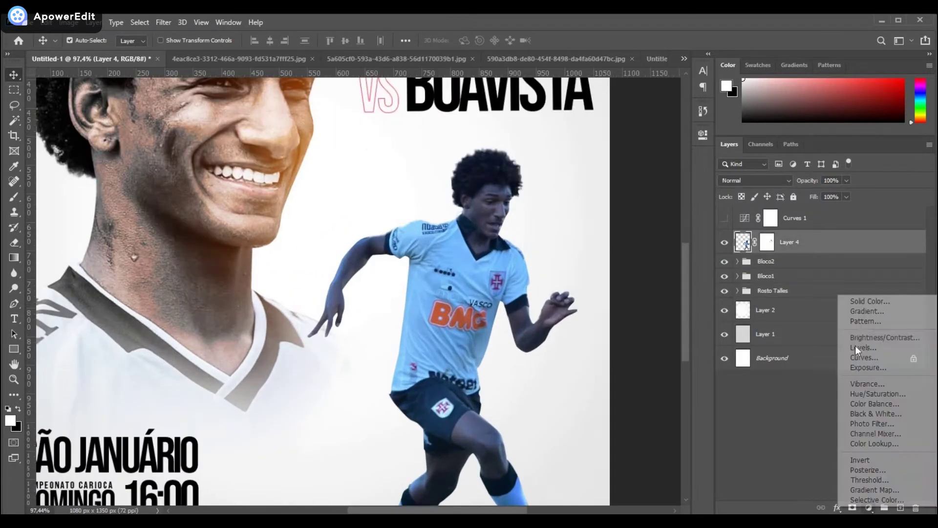
Clip Brightness/Contrast and Black & White adjustments to the running player, lightening the Reds
{"action": "left_click", "coordinate": [855, 342]}
{"action": "mouse_move", "coordinate": [603, 198]}
{"action": "left_mouse_down"}
{"action": "mouse_move", "coordinate": [628, 201]}
{"action": "mouse_move", "coordinate": [611, 213]}
{"action": "left_mouse_up"}
{"action": "left_click", "coordinate": [868, 508]}
{"action": "left_click", "coordinate": [864, 420]}
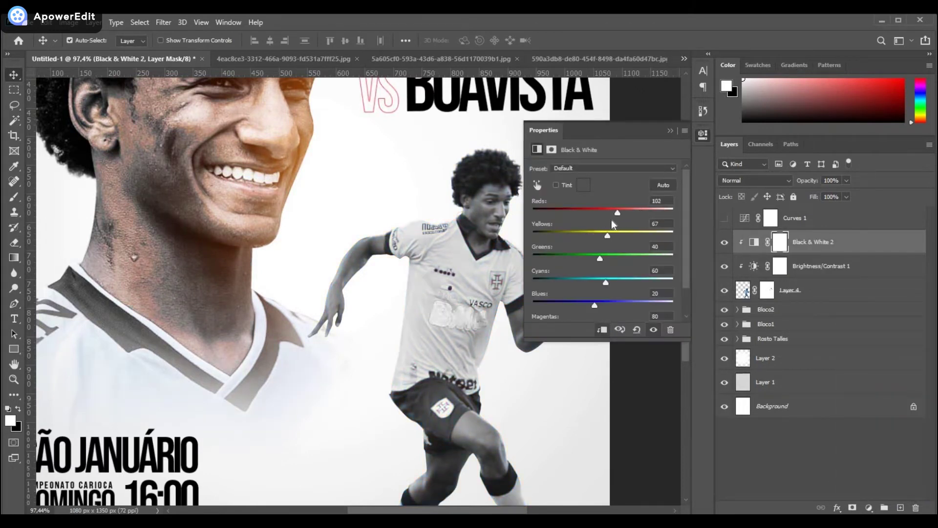
{"action": "left_click", "coordinate": [799, 263]}
{"action": "left_click_drag", "start_coordinate": [799, 264], "coordinate": [799, 276]}
{"action": "left_click", "coordinate": [754, 266]}
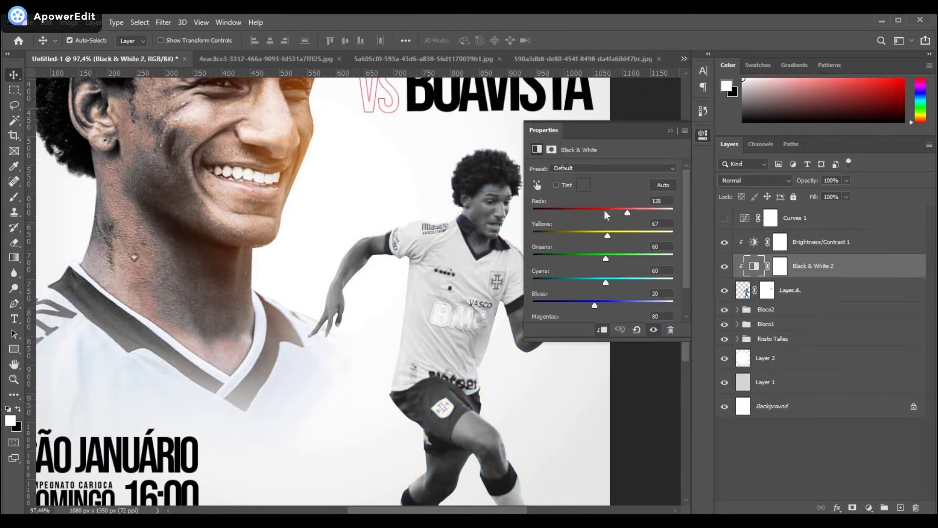
{"action": "scroll", "coordinate": [488, 196], "scroll_direction": "up", "scroll_amount": 5}
{"action": "left_click", "coordinate": [799, 242]}
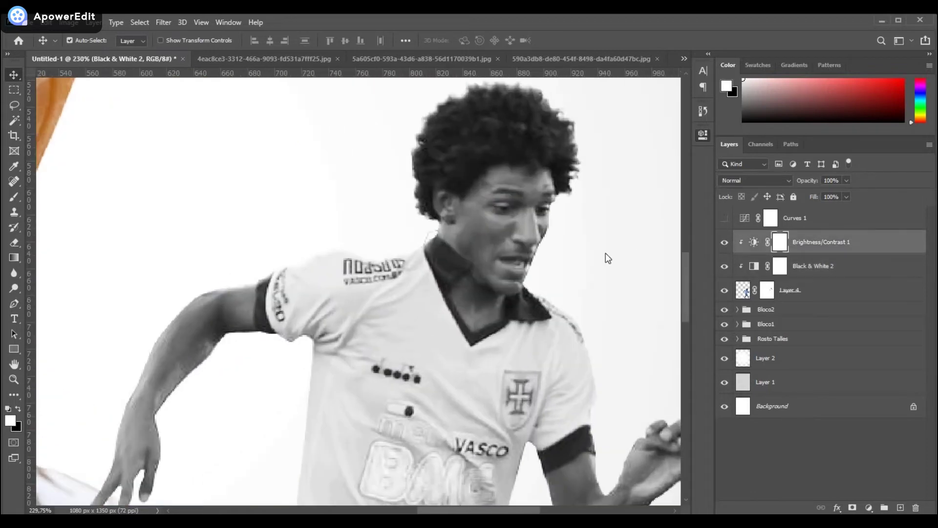
Touch up the running player's layer mask with the brush
{"action": "left_click", "coordinate": [704, 136]}
{"action": "left_click", "coordinate": [767, 290]}
{"action": "key", "text": "b"}
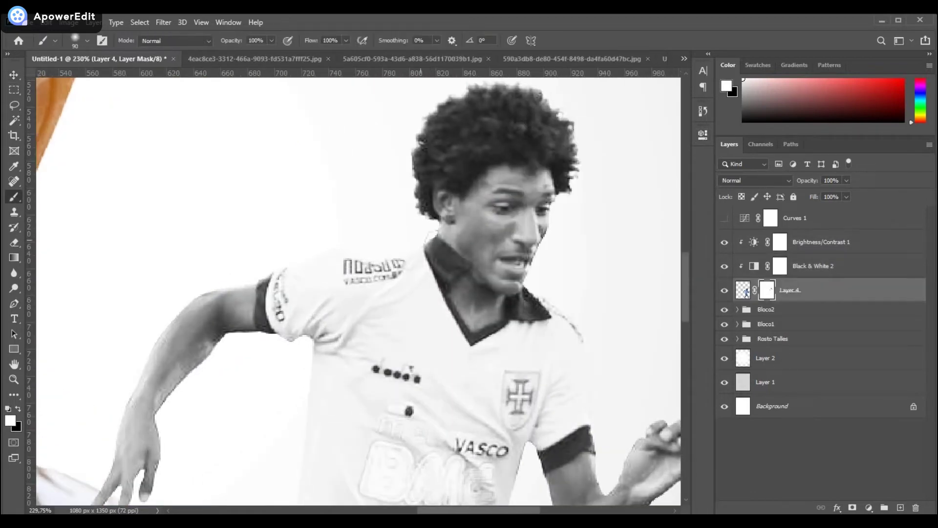
{"action": "scroll", "coordinate": [599, 243], "scroll_direction": "up", "scroll_amount": 5}
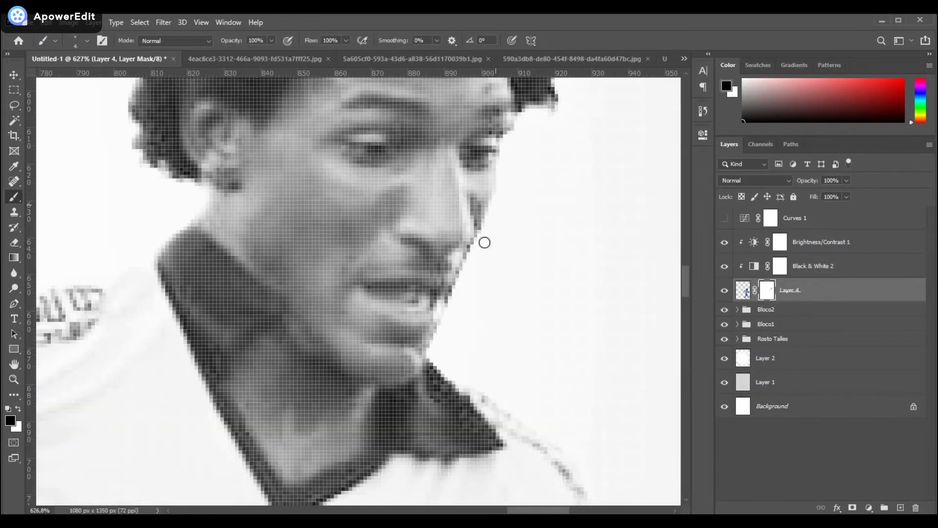
{"action": "scroll", "coordinate": [451, 304], "scroll_direction": "down", "scroll_amount": 3}
Add a Curves S-curve for contrast on the player and invert the Black & White mask
{"action": "left_click", "coordinate": [868, 507]}
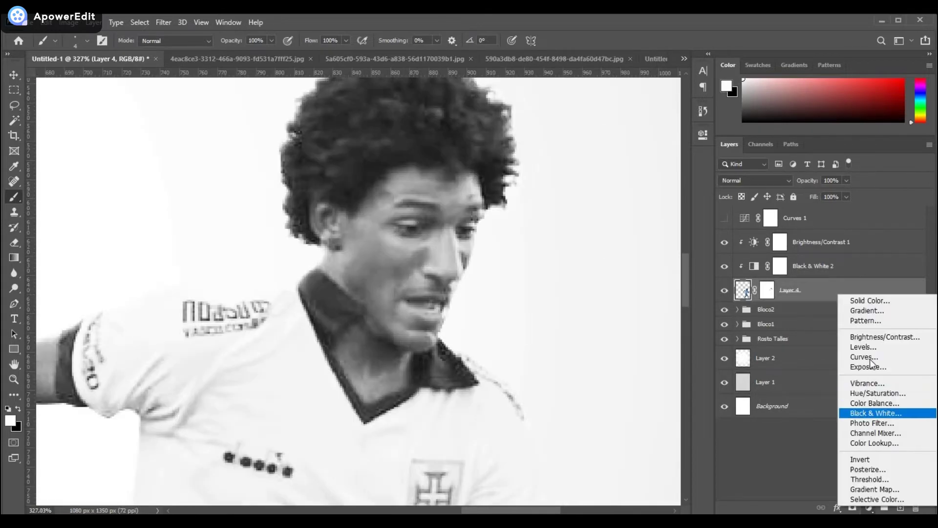
{"action": "left_click", "coordinate": [869, 360]}
{"action": "mouse_move", "coordinate": [585, 284]}
{"action": "left_mouse_down"}
{"action": "mouse_move", "coordinate": [612, 245]}
{"action": "mouse_move", "coordinate": [649, 224]}
{"action": "left_mouse_up"}
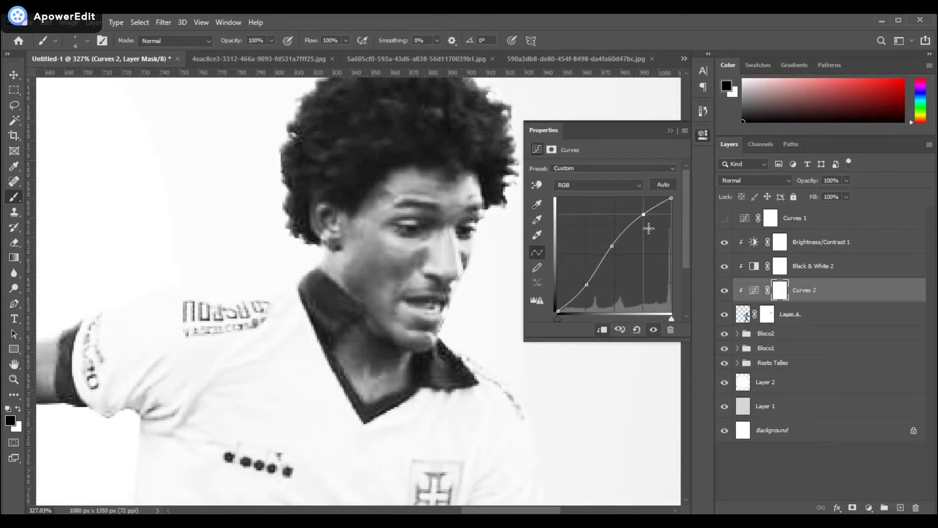
{"action": "left_click", "coordinate": [748, 274]}
{"action": "key", "text": "ctrl+i"}
{"action": "scroll", "coordinate": [394, 308], "scroll_direction": "down", "scroll_amount": 3}
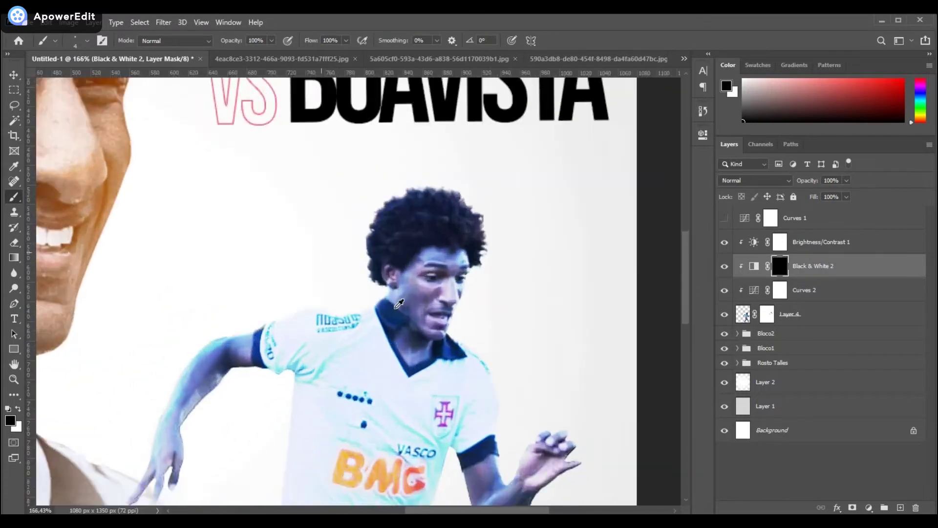
{"action": "scroll", "coordinate": [452, 351], "scroll_direction": "up", "scroll_amount": 4}
Paint on the Black & White mask, returning the collar to greyscale
{"action": "key", "text": "x"}
{"action": "left_click_drag", "start_coordinate": [504, 344], "coordinate": [481, 167]}
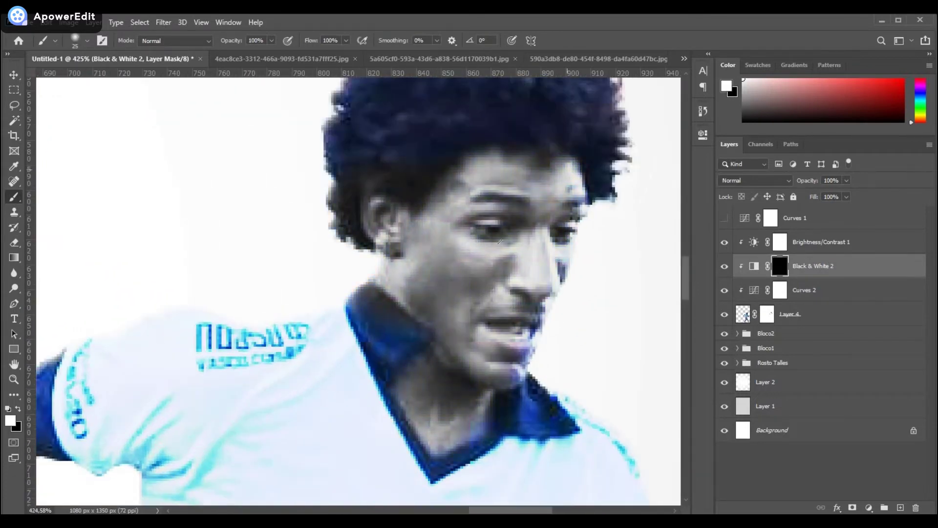
{"action": "scroll", "coordinate": [355, 157], "scroll_direction": "up", "scroll_amount": 2}
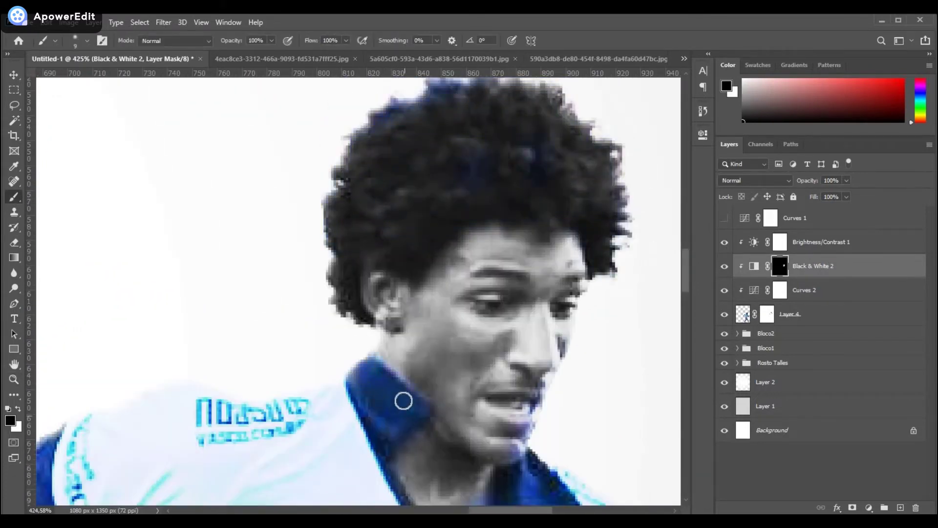
{"action": "key", "text": "x"}
{"action": "left_click_drag", "start_coordinate": [368, 386], "coordinate": [418, 408]}
{"action": "scroll", "coordinate": [542, 421], "scroll_direction": "down", "scroll_amount": 3}
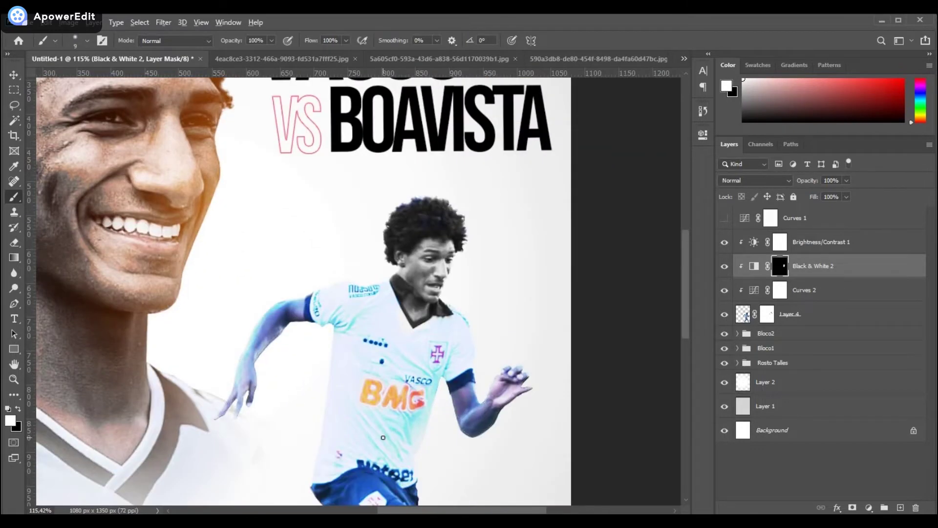
{"action": "scroll", "coordinate": [296, 363], "scroll_direction": "up", "scroll_amount": 2}
Reset the mask to full greyscale, undo the crest-cross colouring, and size a black brush
{"action": "key", "text": "ctrl+i"}
{"action": "scroll", "coordinate": [495, 312], "scroll_direction": "up", "scroll_amount": 2}
{"action": "key", "text": "x"}
{"action": "key", "text": "bracketright"}
{"action": "key", "text": "bracketright"}
{"action": "key", "text": "bracketright"}
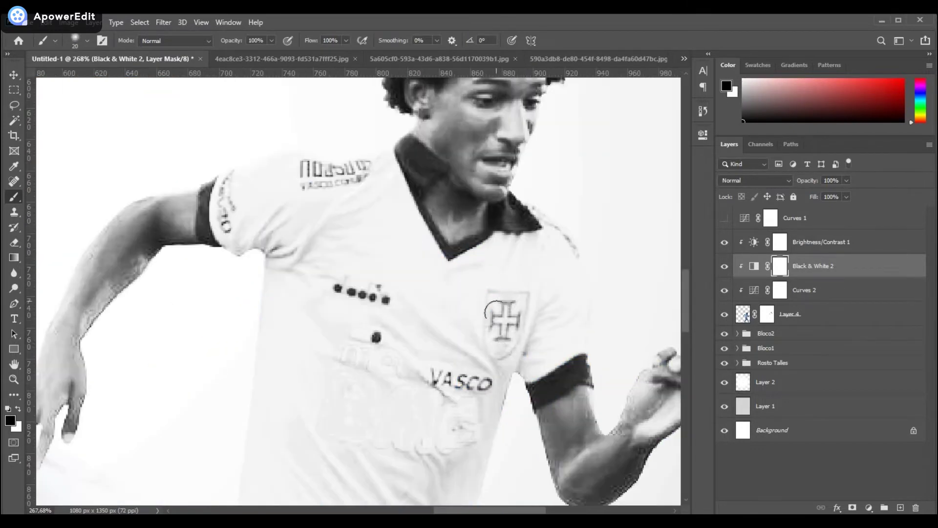
{"action": "key", "text": "ctrl+z"}
{"action": "scroll", "coordinate": [494, 323], "scroll_direction": "up", "scroll_amount": 2}
{"action": "key", "text": "bracketleft"}
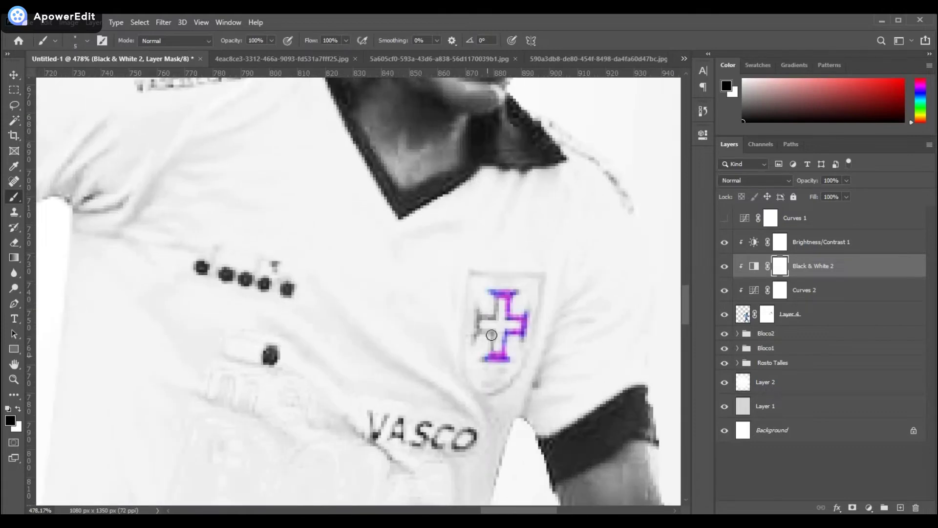
{"action": "scroll", "coordinate": [400, 413], "scroll_direction": "down", "scroll_amount": 3}
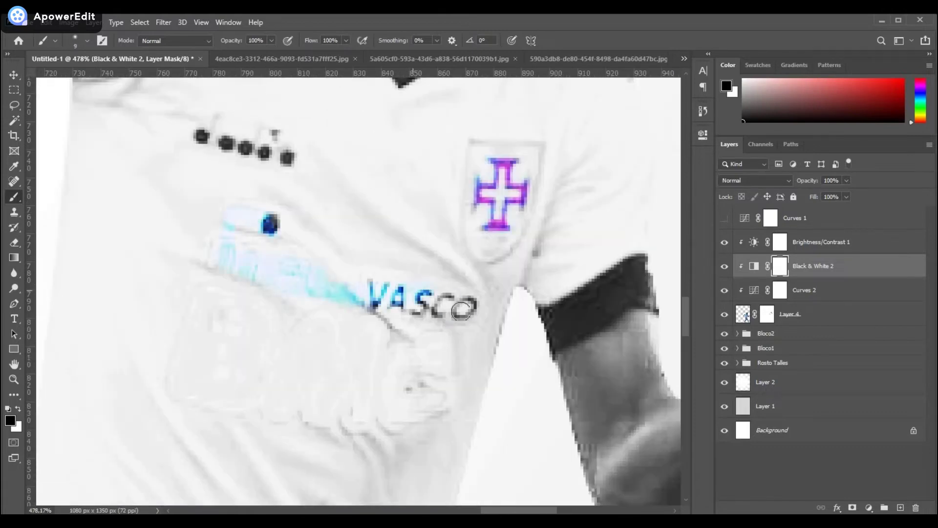
{"action": "key", "text": "bracketright"}
{"action": "key", "text": "bracketright"}
Reveal the colour of the orange BMG sponsor lettering through the mask
{"action": "mouse_move", "coordinate": [262, 344]}
{"action": "left_mouse_down"}
{"action": "mouse_move", "coordinate": [180, 362]}
{"action": "mouse_move", "coordinate": [395, 404]}
{"action": "left_mouse_up"}
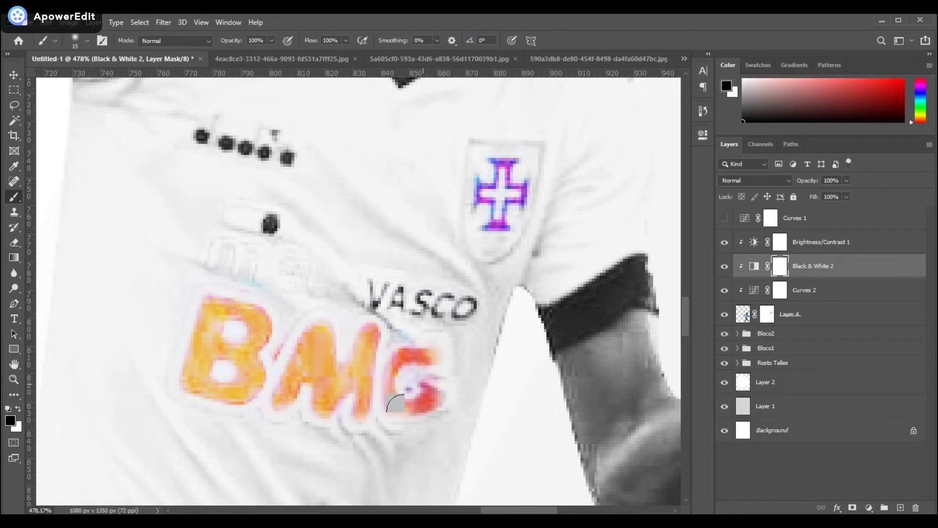
{"action": "scroll", "coordinate": [400, 322], "scroll_direction": "down", "scroll_amount": 5}
{"action": "scroll", "coordinate": [368, 377], "scroll_direction": "up", "scroll_amount": 4}
{"action": "key", "text": "x"}
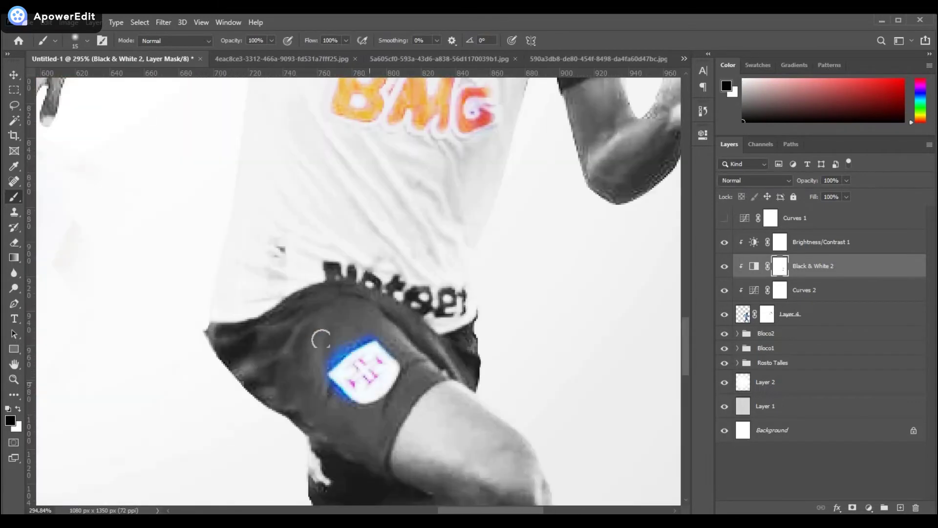
{"action": "scroll", "coordinate": [327, 396], "scroll_direction": "down", "scroll_amount": 3}
{"action": "scroll", "coordinate": [289, 404], "scroll_direction": "up", "scroll_amount": 3}
{"action": "key", "text": "x"}
Bring back colour on the left boot, the ball, the right boot and sock
{"action": "mouse_move", "coordinate": [289, 404]}
{"action": "left_mouse_down"}
{"action": "mouse_move", "coordinate": [184, 251]}
{"action": "mouse_move", "coordinate": [390, 417]}
{"action": "left_mouse_up"}
{"action": "scroll", "coordinate": [390, 417], "scroll_direction": "down", "scroll_amount": 4}
{"action": "scroll", "coordinate": [428, 394], "scroll_direction": "up", "scroll_amount": 1}
{"action": "key", "text": "bracketright"}
{"action": "key", "text": "bracketright"}
{"action": "key", "text": "bracketright"}
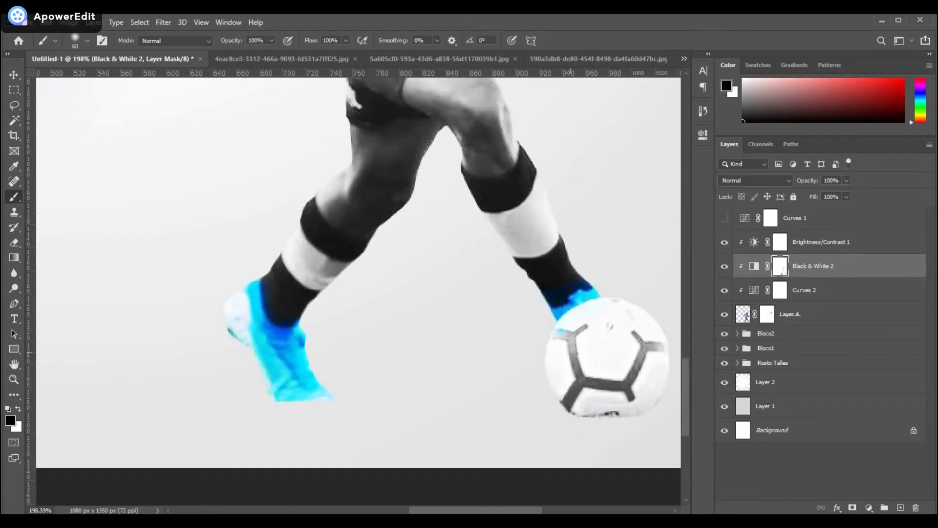
{"action": "left_click_drag", "start_coordinate": [577, 337], "coordinate": [636, 390]}
{"action": "left_click_drag", "start_coordinate": [494, 256], "coordinate": [537, 210]}
{"action": "scroll", "coordinate": [537, 210], "scroll_direction": "down", "scroll_amount": 1}
{"action": "scroll", "coordinate": [340, 292], "scroll_direction": "down", "scroll_amount": 3}
{"action": "key", "text": "bracketleft"}
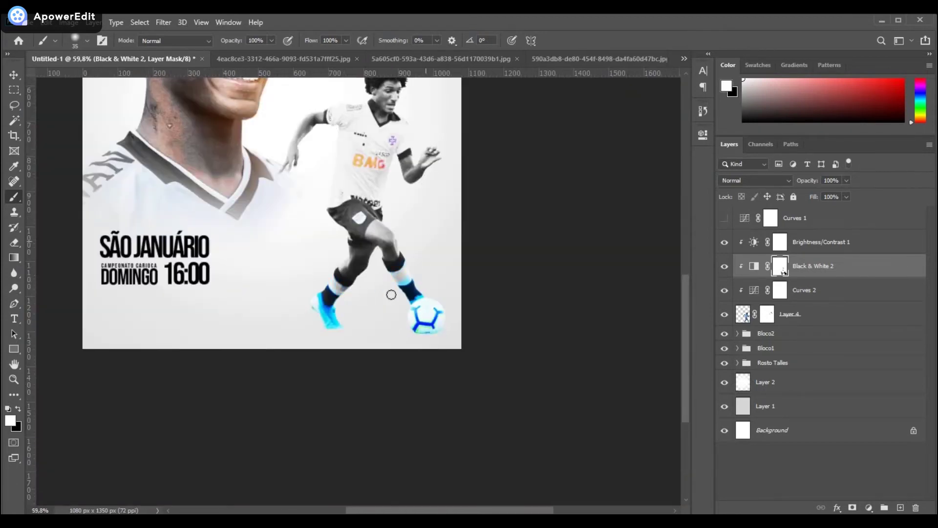
{"action": "scroll", "coordinate": [363, 166], "scroll_direction": "up", "scroll_amount": 3}
{"action": "scroll", "coordinate": [364, 166], "scroll_direction": "up", "scroll_amount": 2}
{"action": "scroll", "coordinate": [364, 165], "scroll_direction": "up", "scroll_amount": 1}
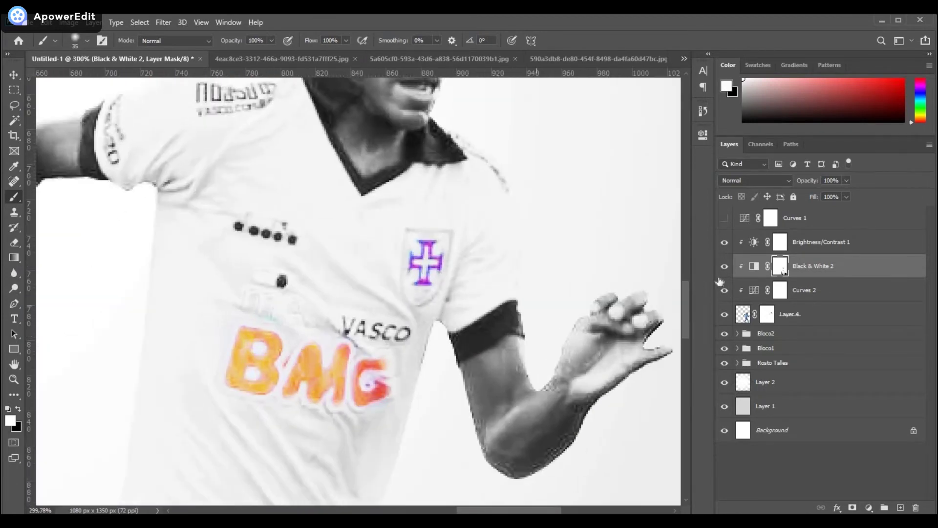
Add a new clipped Layer 5 above the Curves layer with red as the paint colour
{"action": "left_click", "coordinate": [801, 289]}
{"action": "key", "text": "ctrl+0"}
{"action": "left_click", "coordinate": [724, 266]}
{"action": "scroll", "coordinate": [439, 309], "scroll_direction": "up", "scroll_amount": 3}
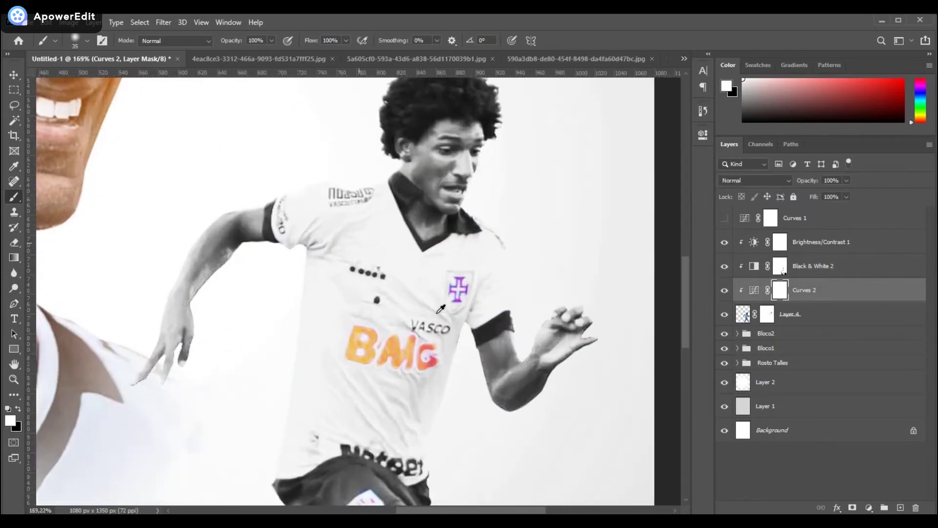
{"action": "scroll", "coordinate": [440, 309], "scroll_direction": "up", "scroll_amount": 5}
{"action": "key", "text": "ctrl+shift+alt+n"}
{"action": "left_click", "coordinate": [10, 420]}
{"action": "left_click", "coordinate": [712, 325]}
Paint the crest cross red with a small brush and boost its Hue/Saturation saturation
{"action": "left_click", "coordinate": [837, 309]}
{"action": "key", "text": "bracketleft"}
{"action": "key", "text": "bracketleft"}
{"action": "key", "text": "bracketleft"}
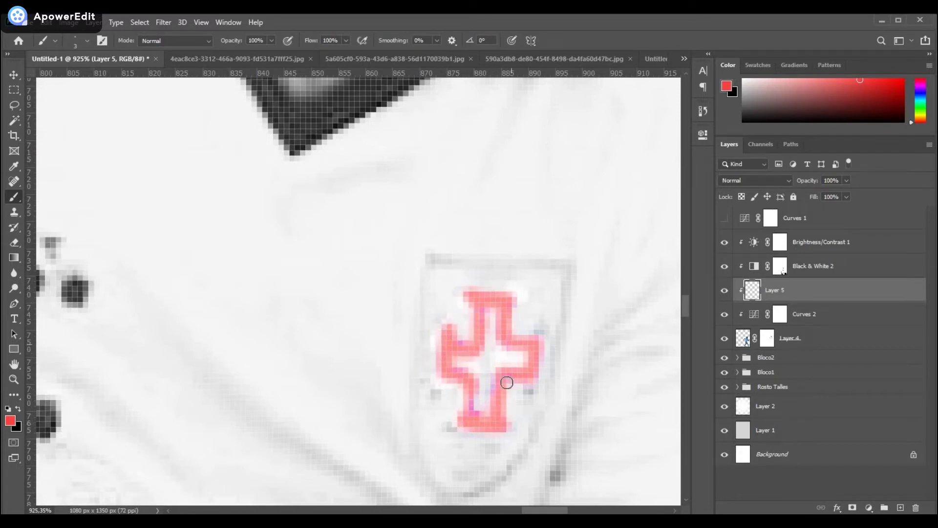
{"action": "scroll", "coordinate": [442, 331], "scroll_direction": "down", "scroll_amount": 3}
{"action": "left_click", "coordinate": [868, 507]}
{"action": "left_click", "coordinate": [870, 387]}
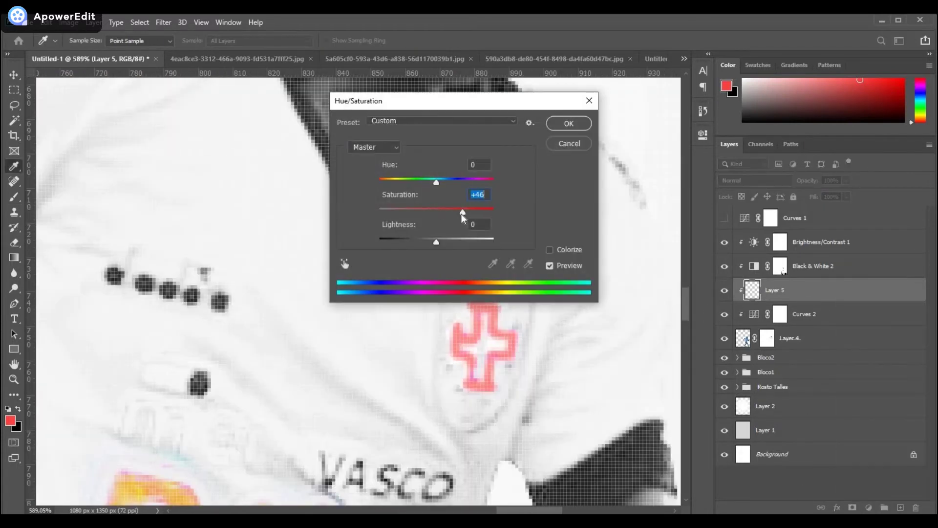
{"action": "left_click_drag", "start_coordinate": [461, 213], "coordinate": [459, 210]}
{"action": "left_click", "coordinate": [568, 123]}
{"action": "scroll", "coordinate": [357, 288], "scroll_direction": "down", "scroll_amount": 5}
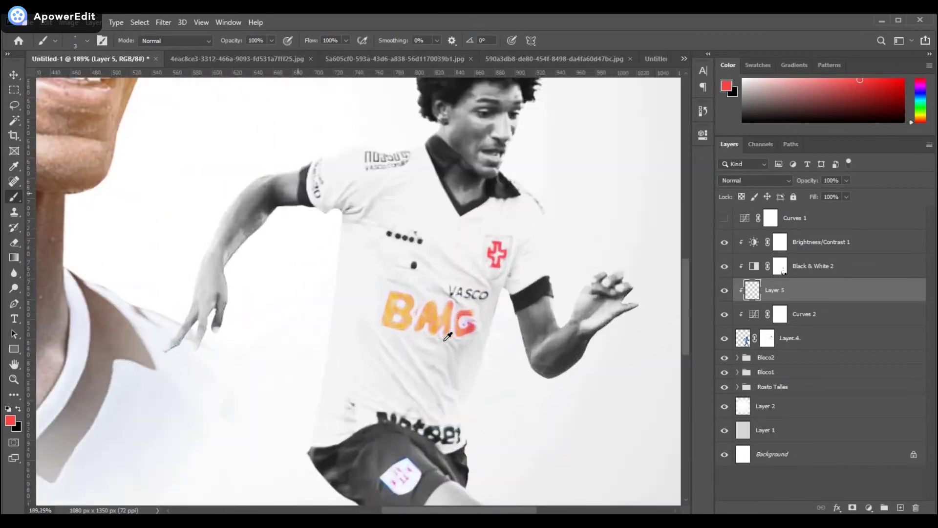
{"action": "scroll", "coordinate": [357, 289], "scroll_direction": "up", "scroll_amount": 5}
Deepen the BMG letters with a masked Brightness/Contrast layer and paint the badge red
{"action": "left_click", "coordinate": [868, 507]}
{"action": "left_click", "coordinate": [869, 334]}
{"action": "left_click_drag", "start_coordinate": [603, 199], "coordinate": [582, 200]}
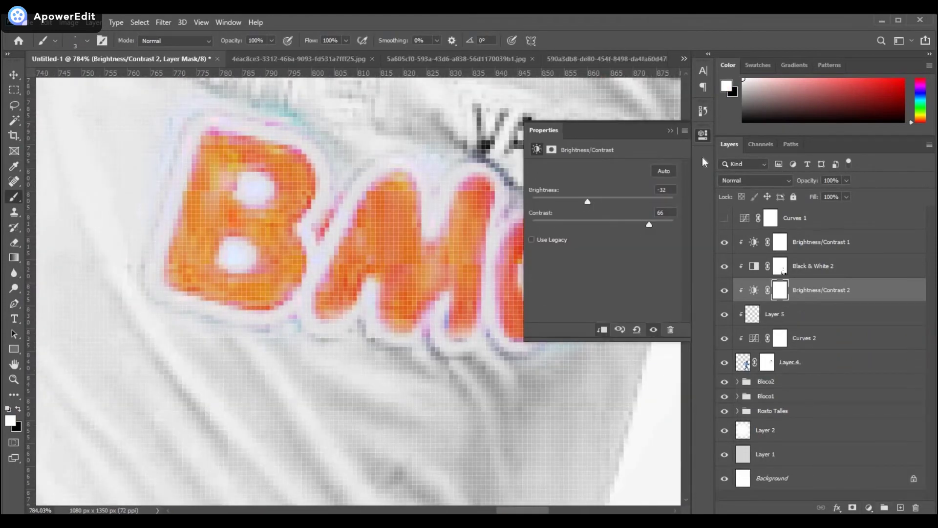
{"action": "key", "text": "ctrl+i"}
{"action": "mouse_move", "coordinate": [287, 161]}
{"action": "left_mouse_down"}
{"action": "mouse_move", "coordinate": [262, 209]}
{"action": "mouse_move", "coordinate": [184, 268]}
{"action": "mouse_move", "coordinate": [383, 303]}
{"action": "mouse_move", "coordinate": [559, 227]}
{"action": "left_mouse_up"}
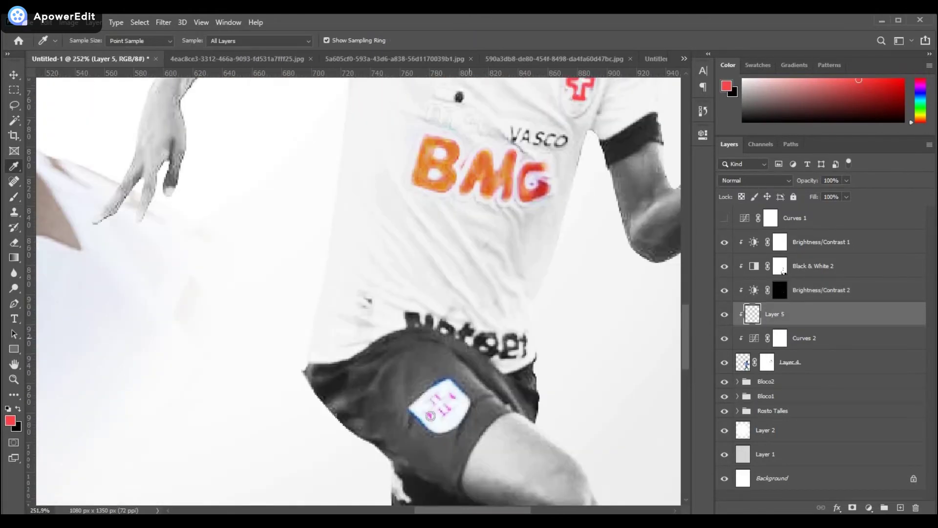
{"action": "left_click_drag", "start_coordinate": [434, 488], "coordinate": [484, 489]}
{"action": "left_click", "coordinate": [416, 391]}
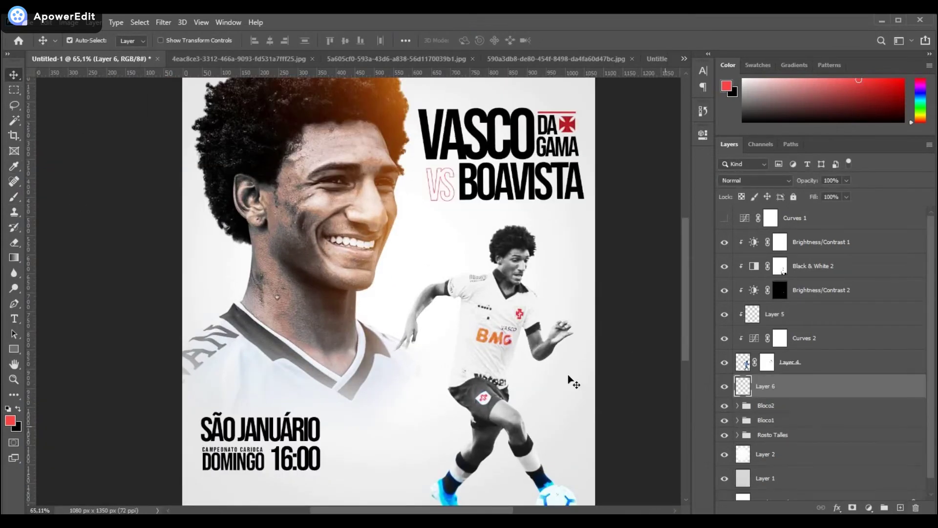
Paint a soft black dab, squash it into a shadow under the foot at 35% opacity
{"action": "right_click", "coordinate": [388, 388]}
{"action": "left_click", "coordinate": [432, 259]}
{"action": "key", "text": "ctrl+t"}
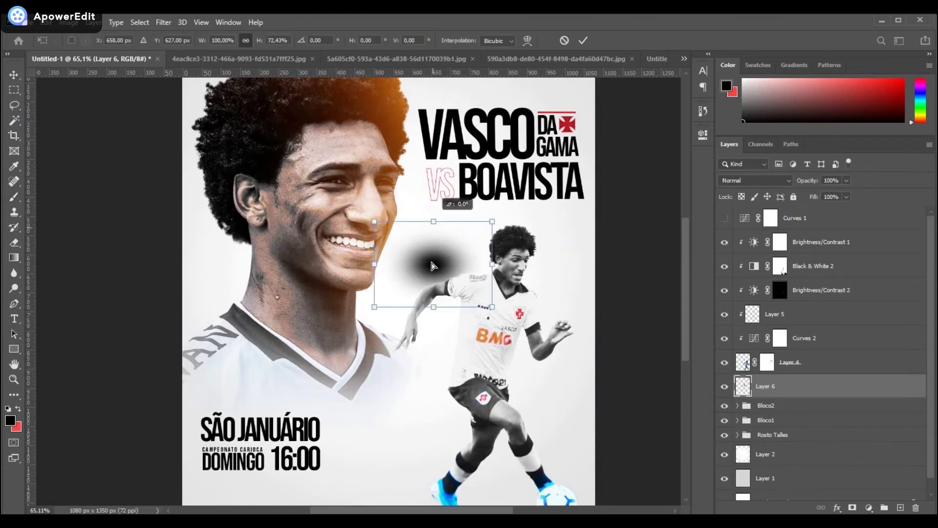
{"action": "left_click_drag", "start_coordinate": [433, 210], "coordinate": [432, 296]}
{"action": "scroll", "coordinate": [451, 460], "scroll_direction": "up", "scroll_amount": 5}
{"action": "left_click_drag", "start_coordinate": [430, 390], "coordinate": [506, 425]}
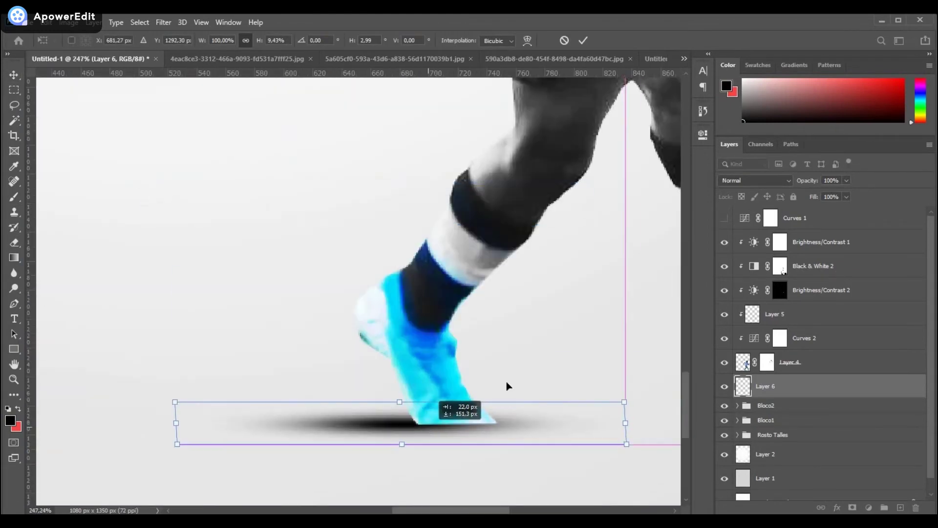
{"action": "key", "text": "Return"}
{"action": "left_click", "coordinate": [846, 180]}
{"action": "mouse_move", "coordinate": [825, 200]}
{"action": "left_mouse_down"}
{"action": "mouse_move", "coordinate": [831, 195]}
{"action": "mouse_move", "coordinate": [813, 191]}
{"action": "left_mouse_up"}
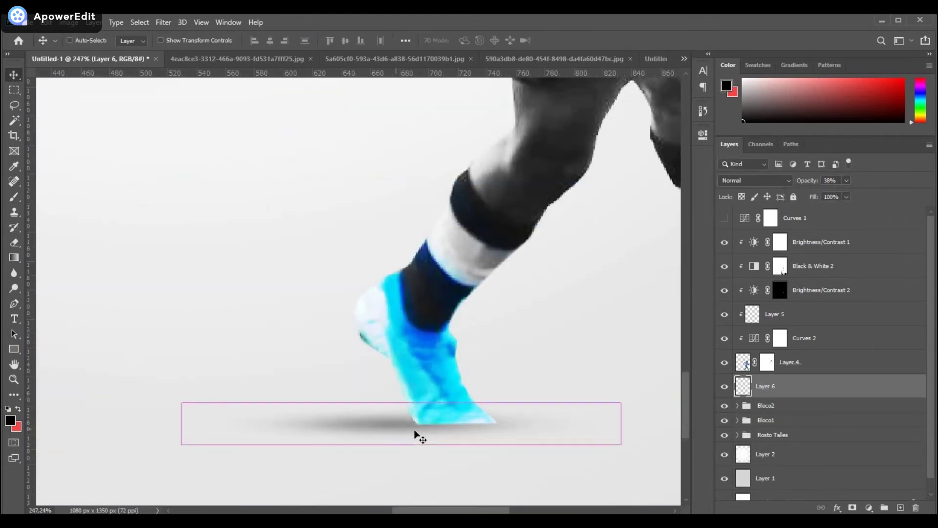
Duplicate the foot shadow and raise the copy's opacity to 65%
{"action": "left_click_drag", "start_coordinate": [417, 436], "coordinate": [415, 417], "text": "alt"}
{"action": "left_click", "coordinate": [846, 180]}
{"action": "left_click_drag", "start_coordinate": [847, 195], "coordinate": [870, 195]}
{"action": "scroll", "coordinate": [429, 425], "scroll_direction": "down", "scroll_amount": 3}
{"action": "scroll", "coordinate": [628, 394], "scroll_direction": "up", "scroll_amount": 3}
Copy the shadow under the ball, widen and shift it, duplicate it, and set 68% opacity
{"action": "left_click_drag", "start_coordinate": [345, 399], "coordinate": [406, 414], "text": "alt"}
{"action": "key", "text": "ctrl+t"}
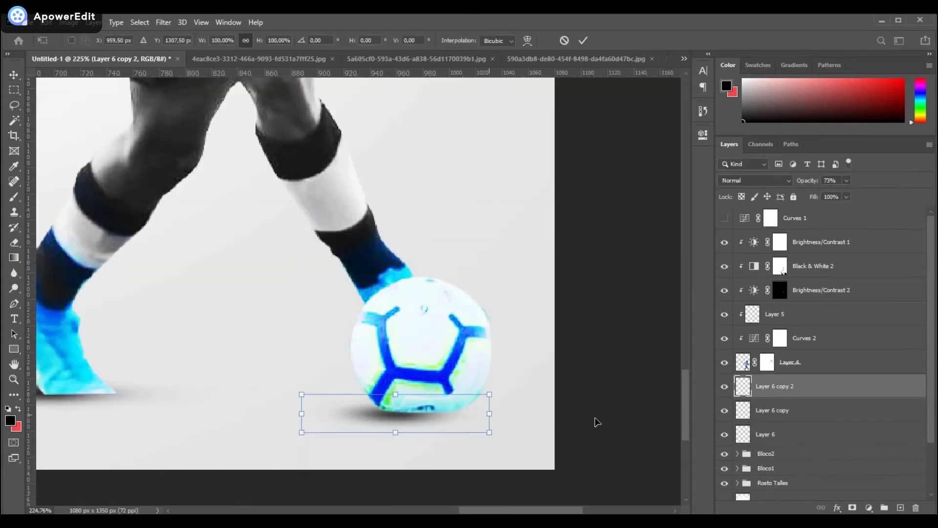
{"action": "left_click_drag", "start_coordinate": [489, 413], "coordinate": [659, 413]}
{"action": "left_click_drag", "start_coordinate": [525, 414], "coordinate": [266, 413]}
{"action": "key", "text": "Return"}
{"action": "key", "text": "ctrl+j"}
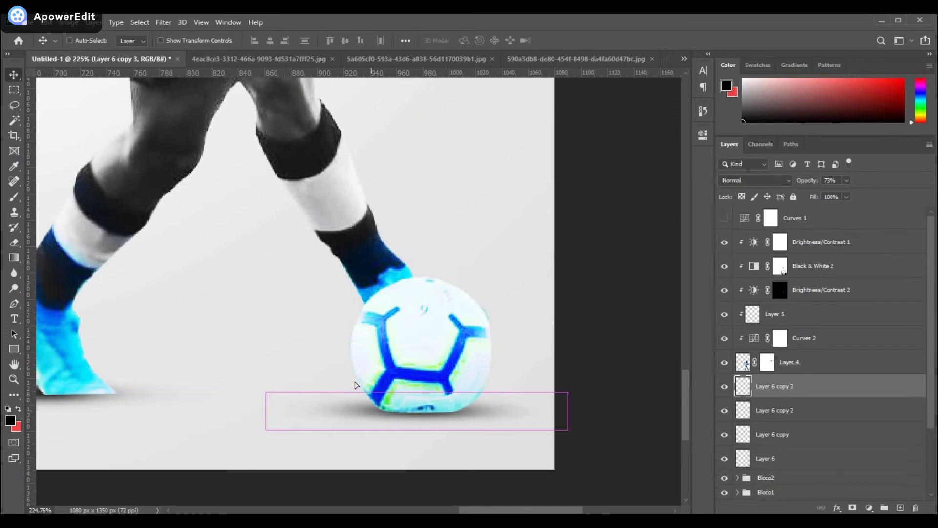
{"action": "left_click", "coordinate": [846, 180]}
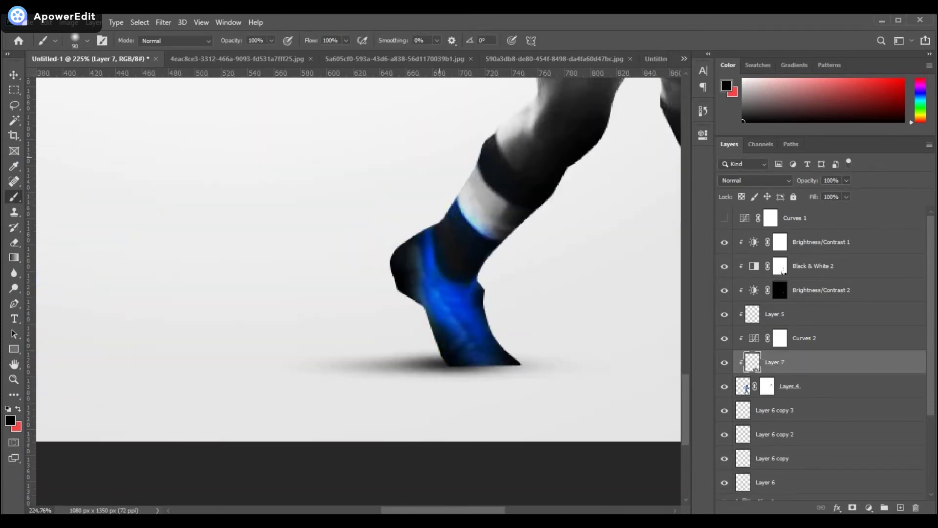
{"action": "left_click_drag", "start_coordinate": [846, 181], "coordinate": [833, 198]}
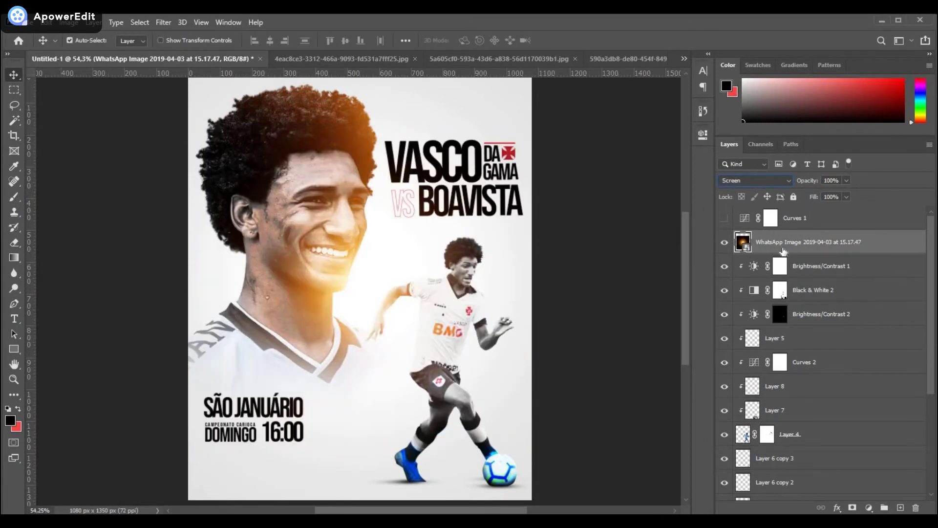
Place the orange glow, then change the venue to KLEBER DE ANDRADE scaled to about 65%
{"action": "left_click_drag", "start_coordinate": [396, 326], "coordinate": [442, 254]}
{"action": "key", "text": "Return"}
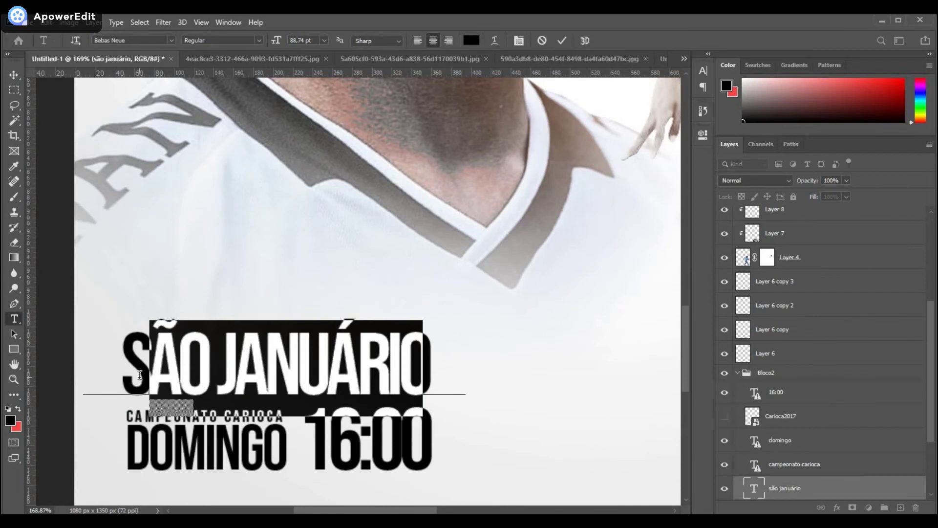
{"action": "key", "text": "BackSpace"}
{"action": "type", "text": "EBER ANDRADE"}
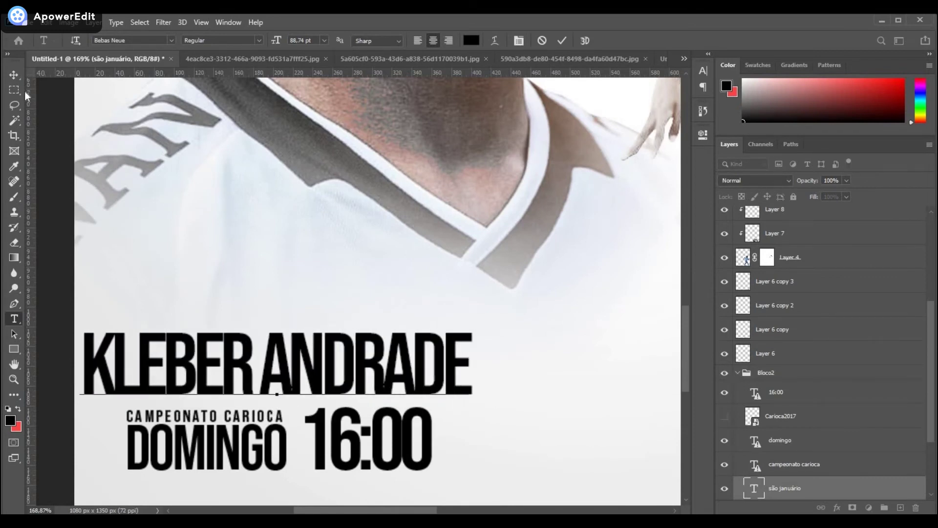
{"action": "left_click", "coordinate": [14, 75]}
{"action": "double_click", "coordinate": [279, 366]}
{"action": "type", "text": "DE"}
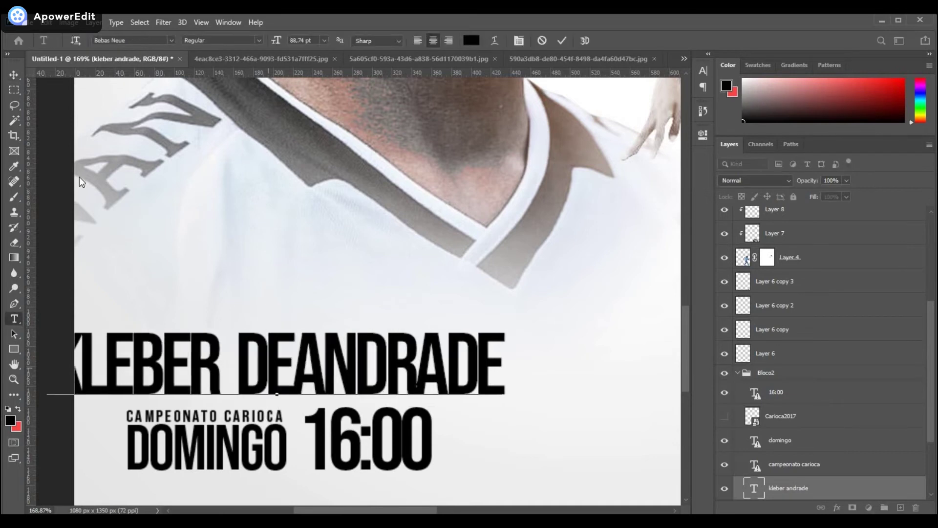
{"action": "key", "text": "ctrl+t"}
{"action": "left_click_drag", "start_coordinate": [513, 396], "coordinate": [364, 342]}
{"action": "left_click_drag", "start_coordinate": [310, 387], "coordinate": [380, 389]}
{"action": "key", "text": "Return"}
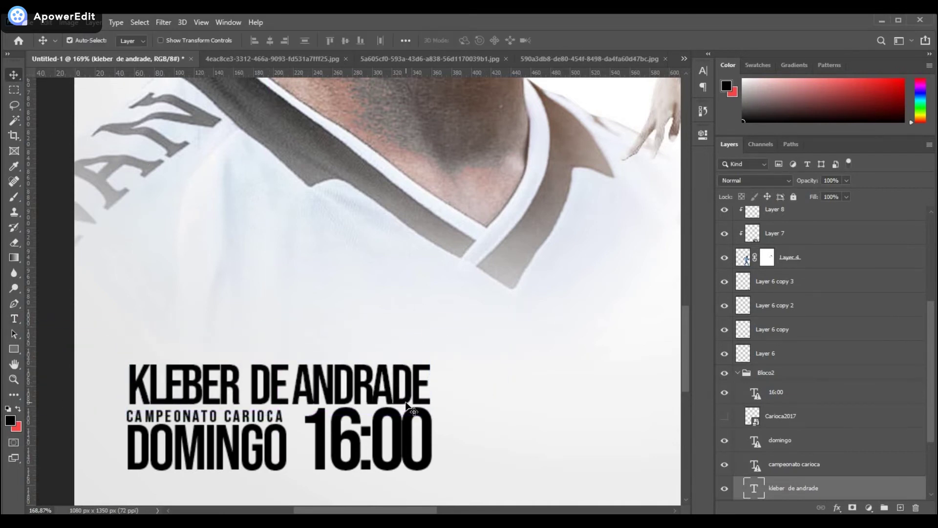
Replace the weekday DOMINGO with SÁBADO
{"action": "key", "text": "t"}
{"action": "scroll", "coordinate": [273, 416], "scroll_direction": "down", "scroll_amount": 1}
{"action": "left_click_drag", "start_coordinate": [288, 442], "coordinate": [140, 443]}
{"action": "type", "text": "SABADO"}
{"action": "left_click", "coordinate": [140, 443]}
{"action": "key", "text": "BackSpace"}
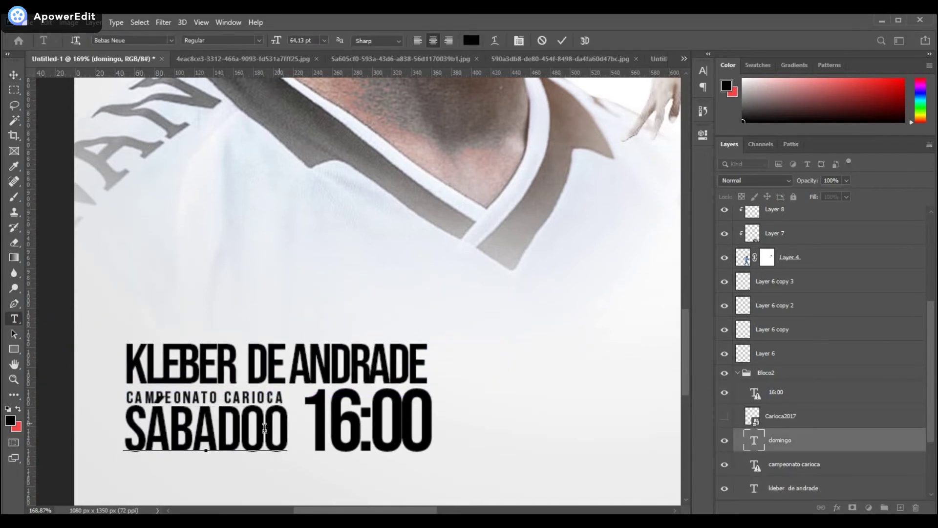
{"action": "key", "text": "End"}
{"action": "key", "text": "BackSpace"}
{"action": "key", "text": "ctrl+Return"}
{"action": "key", "text": "v"}
Move SÁBADO under the competition name and scale it to about 89%
{"action": "left_click_drag", "start_coordinate": [249, 441], "coordinate": [242, 450]}
{"action": "scroll", "coordinate": [242, 450], "scroll_direction": "up", "scroll_amount": 3, "text": "alt"}
{"action": "key", "text": "ctrl+t"}
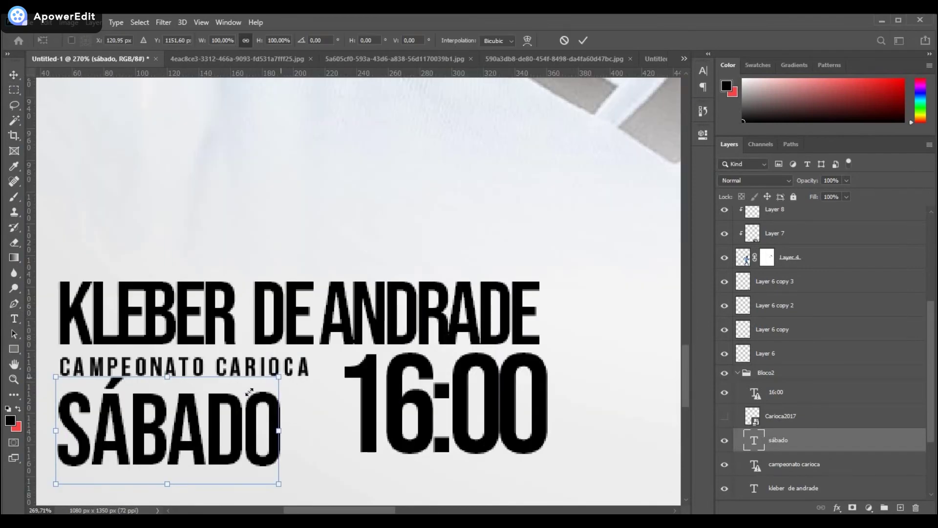
{"action": "left_click_drag", "start_coordinate": [279, 420], "coordinate": [255, 420]}
{"action": "key", "text": "Return"}
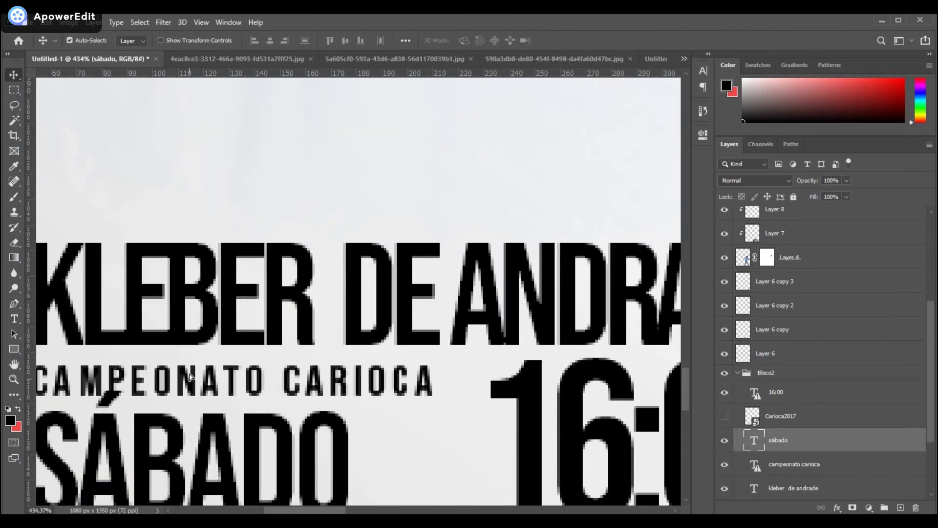
{"action": "scroll", "coordinate": [215, 431], "scroll_direction": "down", "scroll_amount": 3, "text": "alt"}
{"action": "scroll", "coordinate": [334, 397], "scroll_direction": "up", "scroll_amount": 3, "text": "alt"}
Change the kickoff time from 16:00 to 19:00
{"action": "key", "text": "t"}
{"action": "left_click_drag", "start_coordinate": [371, 391], "coordinate": [328, 377]}
{"action": "type", "text": "9"}
{"action": "key", "text": "ctrl+Return"}
{"action": "scroll", "coordinate": [328, 377], "scroll_direction": "down", "scroll_amount": 2, "text": "alt"}
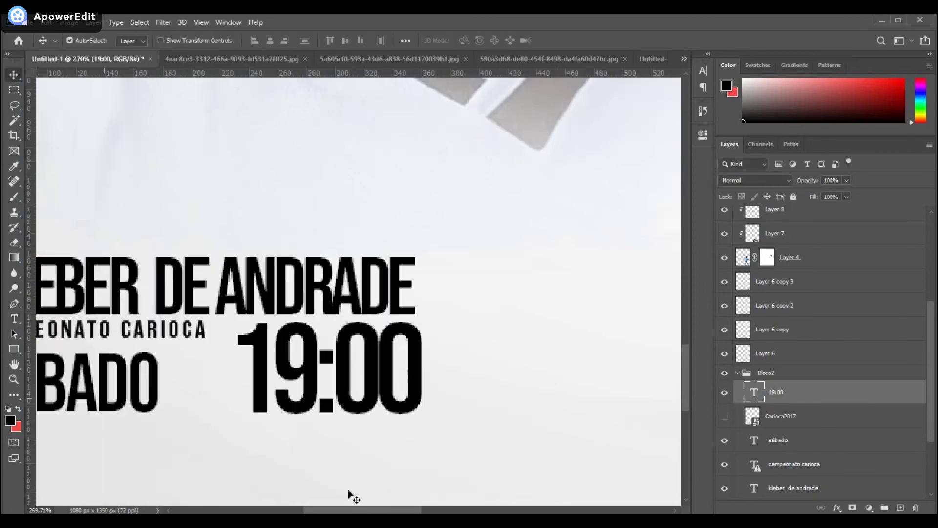
Spread out the SÁBADO lettering and align it with the venue name
{"action": "double_click", "coordinate": [380, 388]}
{"action": "key", "text": "ctrl+Return"}
{"action": "key", "text": "v"}
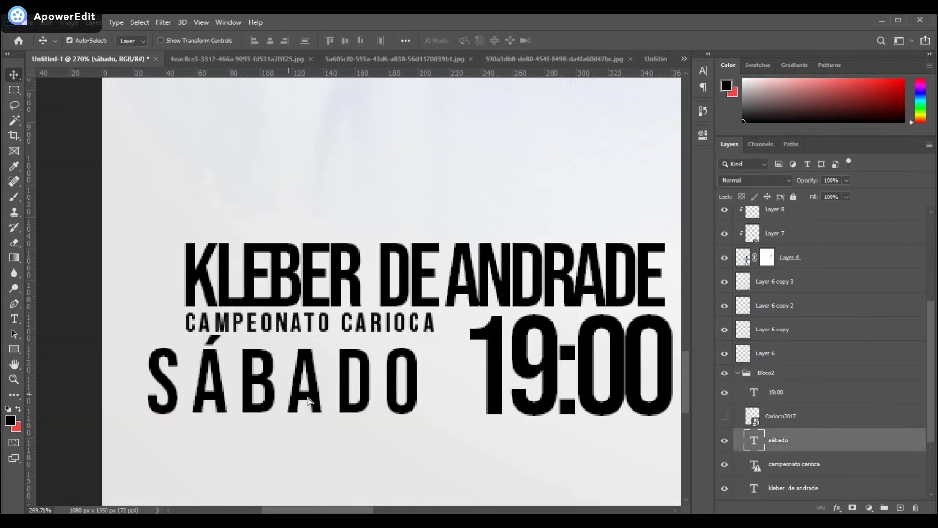
{"action": "left_click_drag", "start_coordinate": [267, 413], "coordinate": [305, 413]}
{"action": "key", "text": "ctrl+0"}
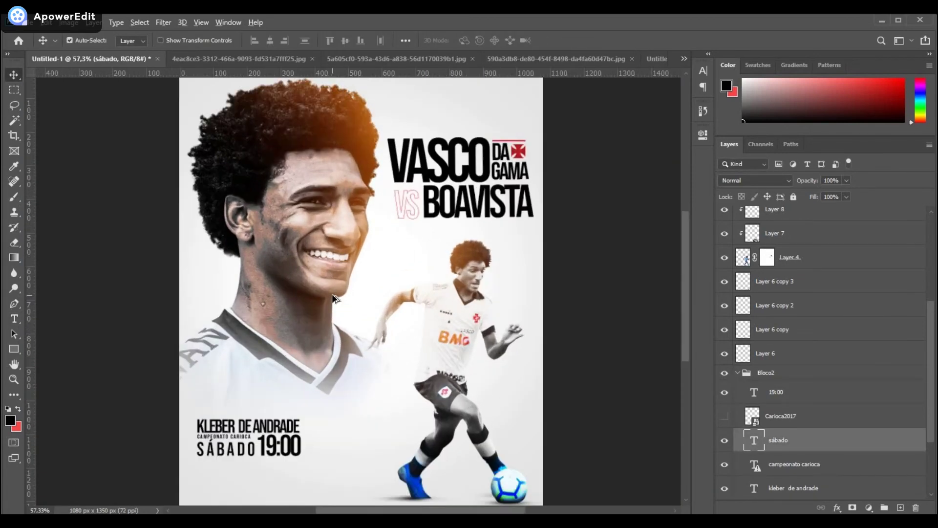
Group the player and shadow layers into a group named 'Talles 2'
{"action": "scroll", "coordinate": [336, 298], "scroll_direction": "down", "scroll_amount": 1, "text": "alt"}
{"action": "scroll", "coordinate": [821, 318], "scroll_direction": "up", "scroll_amount": 5}
{"action": "left_click", "coordinate": [782, 425], "text": "shift"}
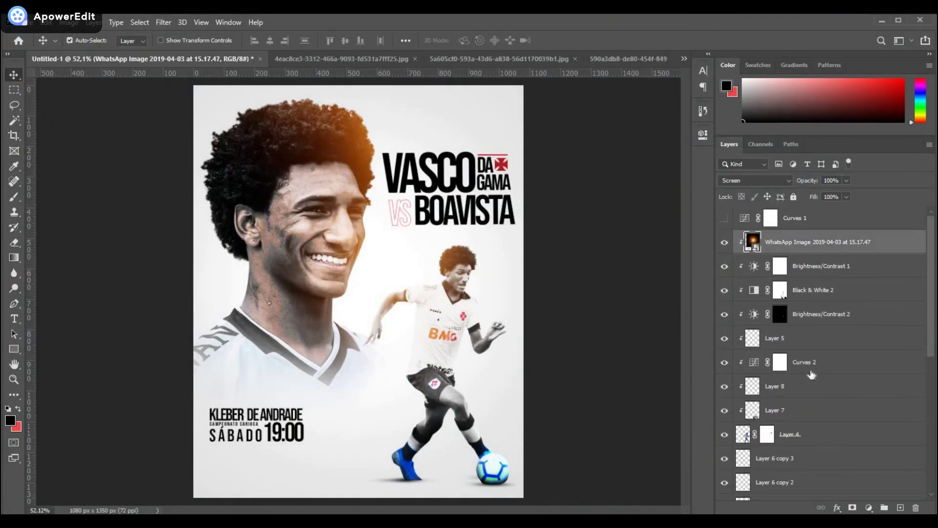
{"action": "key", "text": "ctrl+g"}
{"action": "double_click", "coordinate": [776, 237]}
{"action": "type", "text": "Talles 2"}
{"action": "key", "text": "Return"}
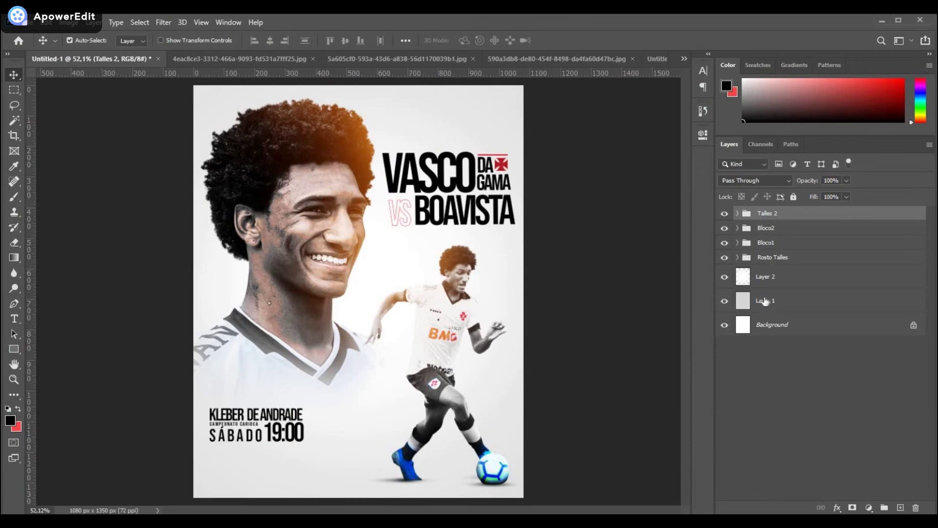
Group all the poster's layers as '1' and create a merged copy of the poster
{"action": "left_click", "coordinate": [765, 301], "text": "shift"}
{"action": "key", "text": "ctrl+g"}
{"action": "type", "text": "1"}
{"action": "key", "text": "Return"}
{"action": "key", "text": "ctrl+j"}
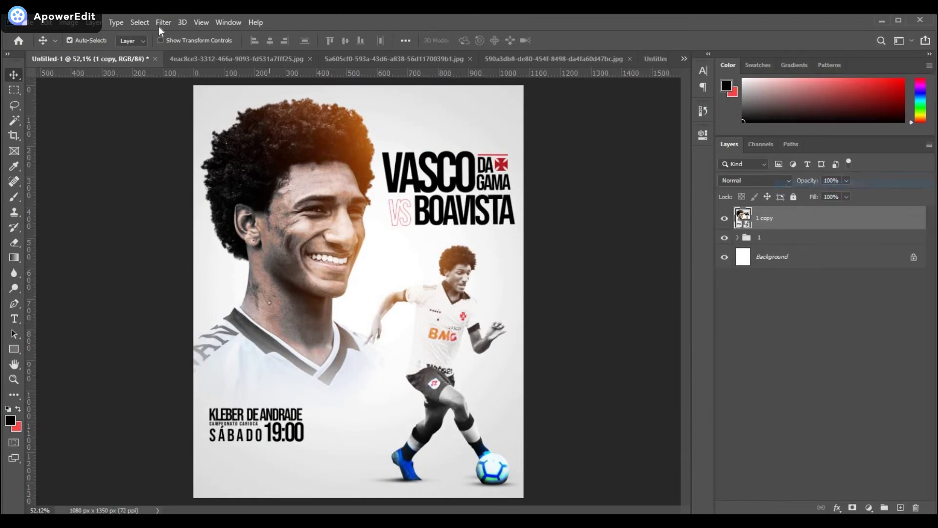
Make a first Camera Raw attempt warming the temperature, then leave it
{"action": "left_click", "coordinate": [163, 22]}
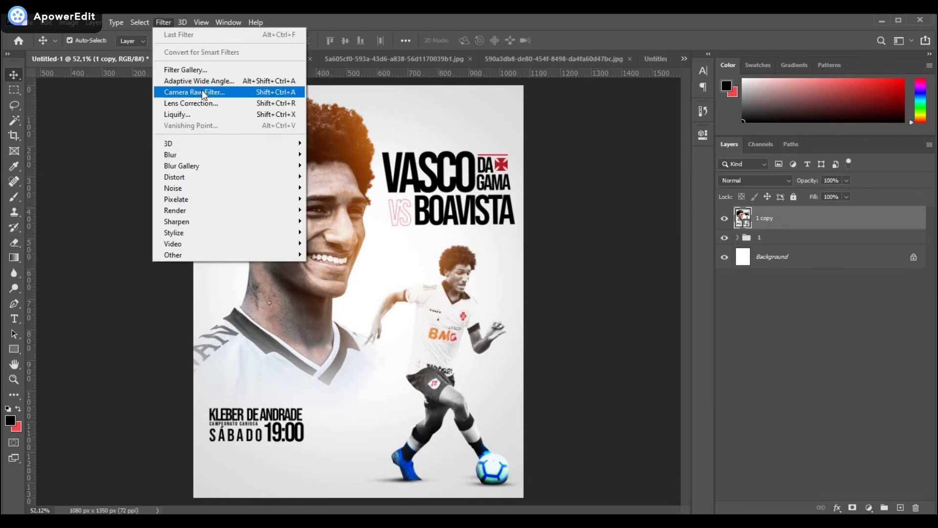
{"action": "left_click", "coordinate": [204, 94]}
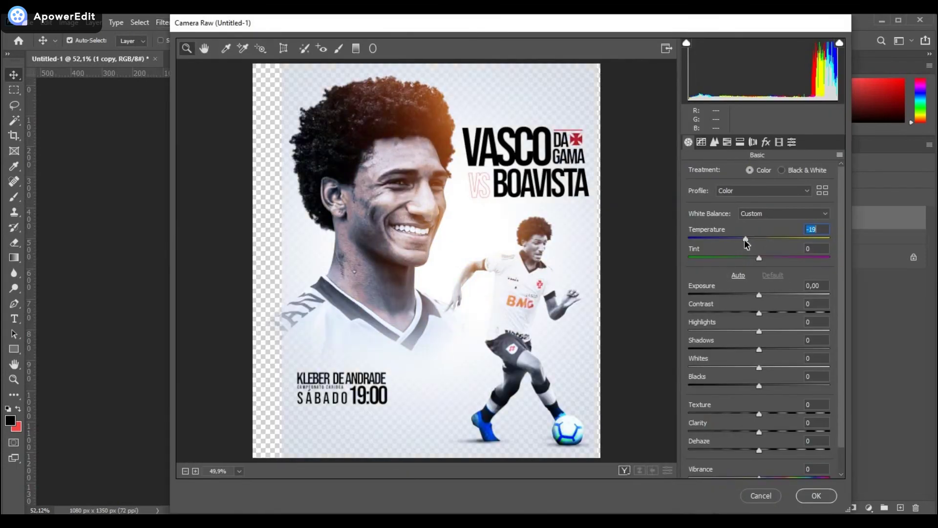
{"action": "left_click_drag", "start_coordinate": [759, 239], "coordinate": [764, 243]}
{"action": "left_click", "coordinate": [815, 495]}
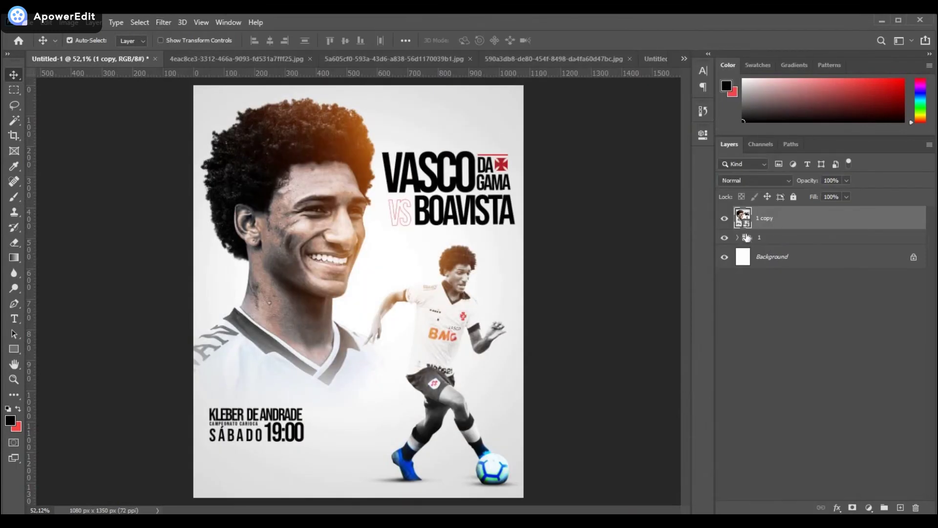
In Camera Raw on the merged copy, warm temperature to +17, raise exposure to +0.40, lift shadows
{"action": "left_click", "coordinate": [737, 213]}
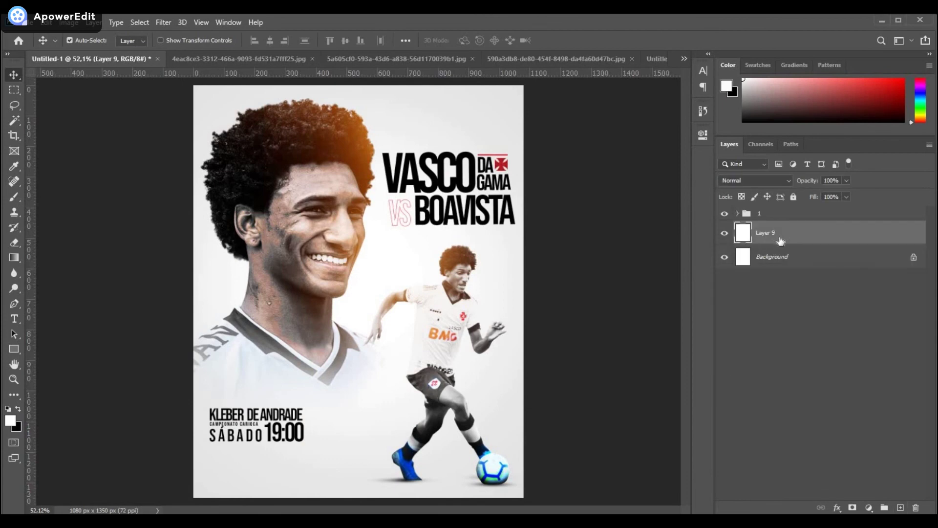
{"action": "right_click", "coordinate": [801, 218]}
{"action": "left_click", "coordinate": [163, 22]}
{"action": "left_click", "coordinate": [202, 80]}
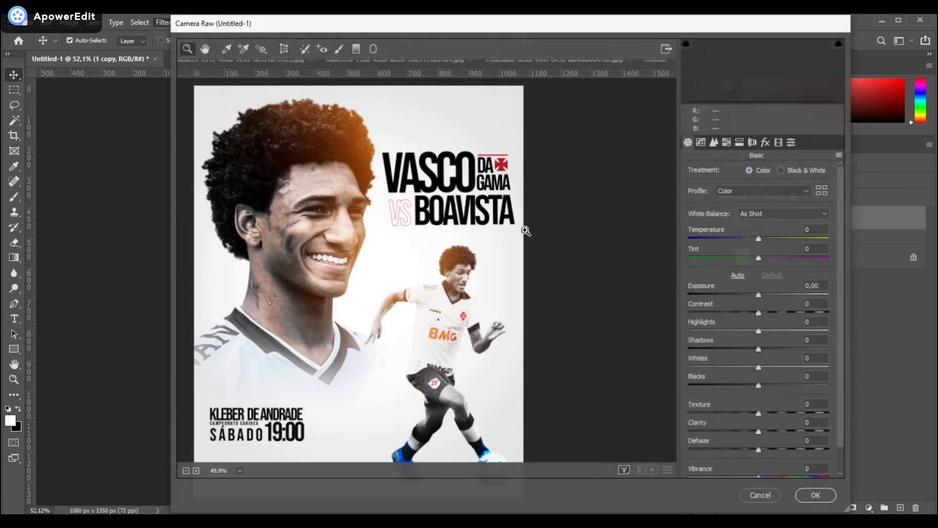
{"action": "mouse_move", "coordinate": [758, 239]}
{"action": "left_mouse_down"}
{"action": "mouse_move", "coordinate": [763, 257]}
{"action": "mouse_move", "coordinate": [773, 239]}
{"action": "left_mouse_up"}
{"action": "left_click_drag", "start_coordinate": [759, 294], "coordinate": [765, 296]}
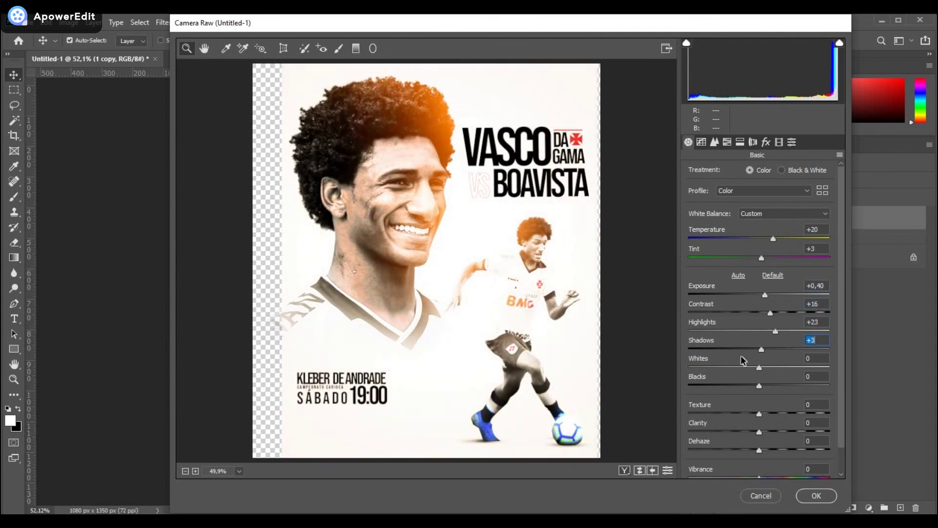
{"action": "left_click_drag", "start_coordinate": [744, 358], "coordinate": [766, 363]}
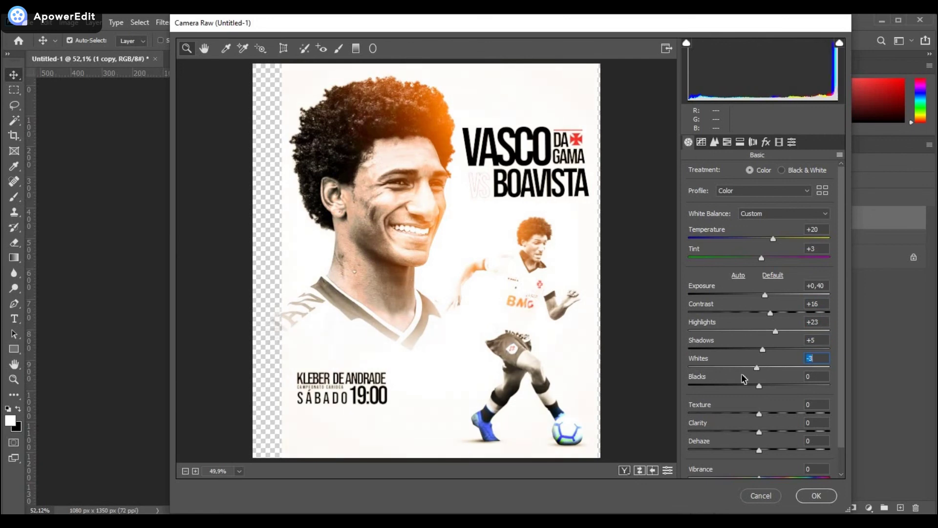
Raise clarity to +43 and set tone curve highlights +10, lights -24, then apply
{"action": "left_click_drag", "start_coordinate": [787, 432], "coordinate": [777, 432]}
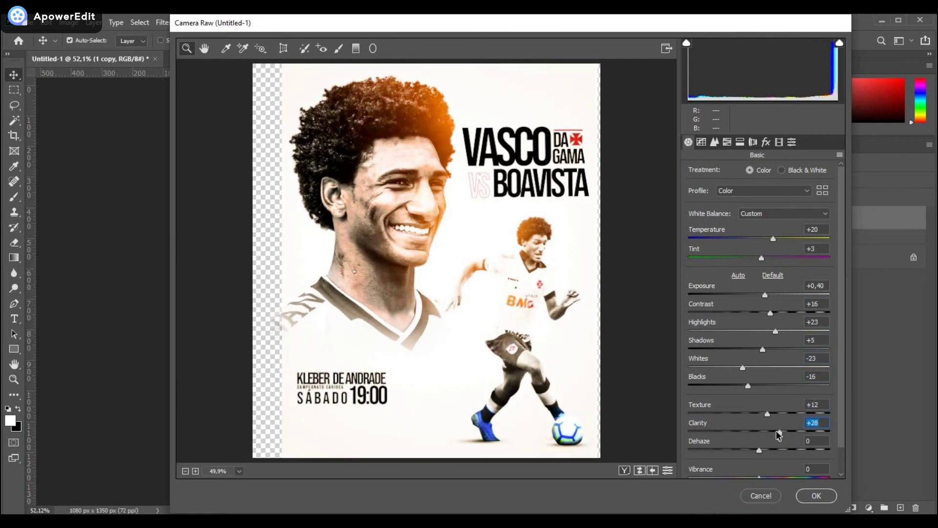
{"action": "key", "text": "ctrl+alt+2"}
{"action": "mouse_move", "coordinate": [762, 362]}
{"action": "left_mouse_down"}
{"action": "mouse_move", "coordinate": [769, 364]}
{"action": "mouse_move", "coordinate": [747, 381]}
{"action": "mouse_move", "coordinate": [759, 380]}
{"action": "mouse_move", "coordinate": [775, 401]}
{"action": "left_mouse_up"}
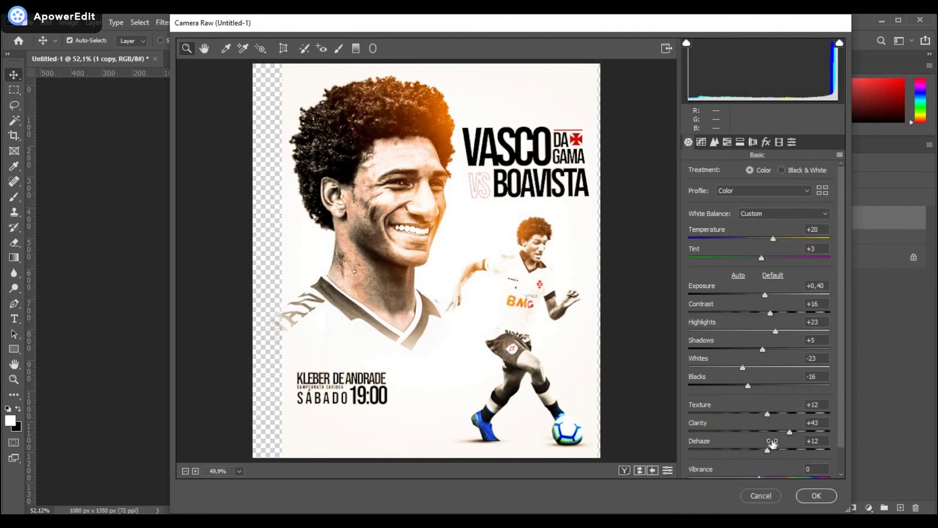
{"action": "left_click", "coordinate": [815, 495]}
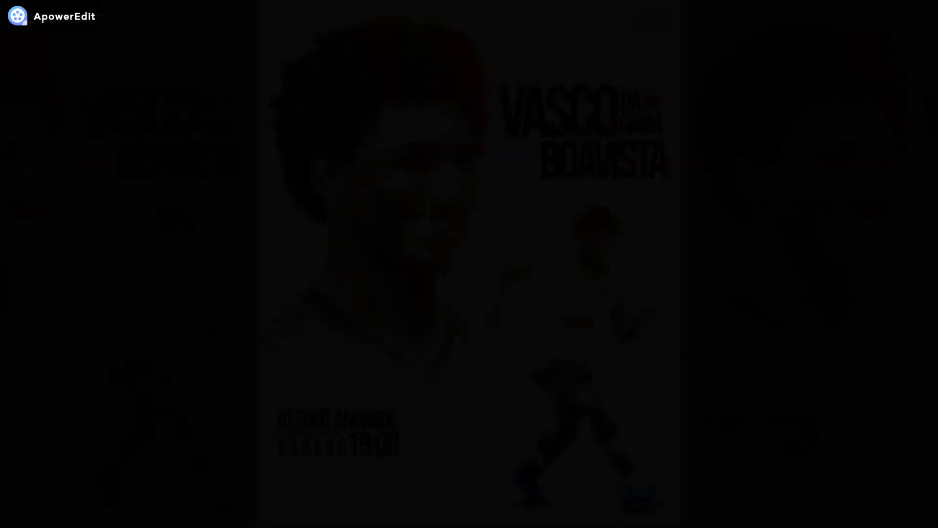